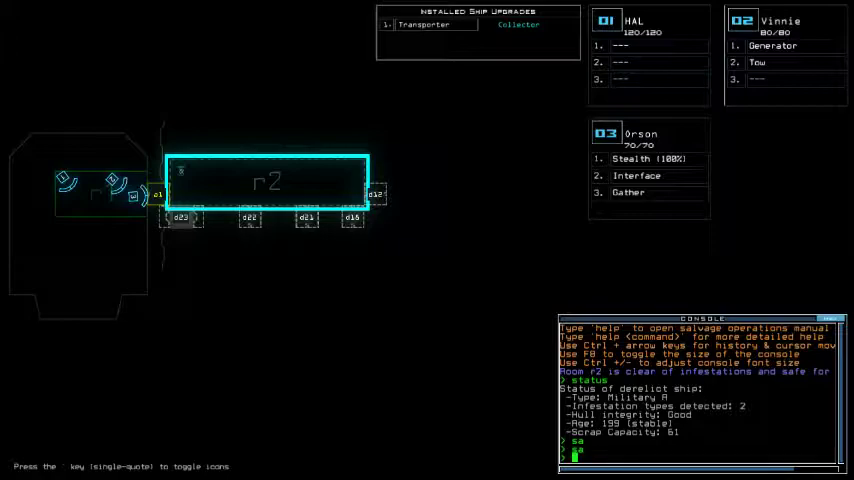
# - Start the mission and send the drones into room r2 to power the generator
pyautogui.press('Tab')
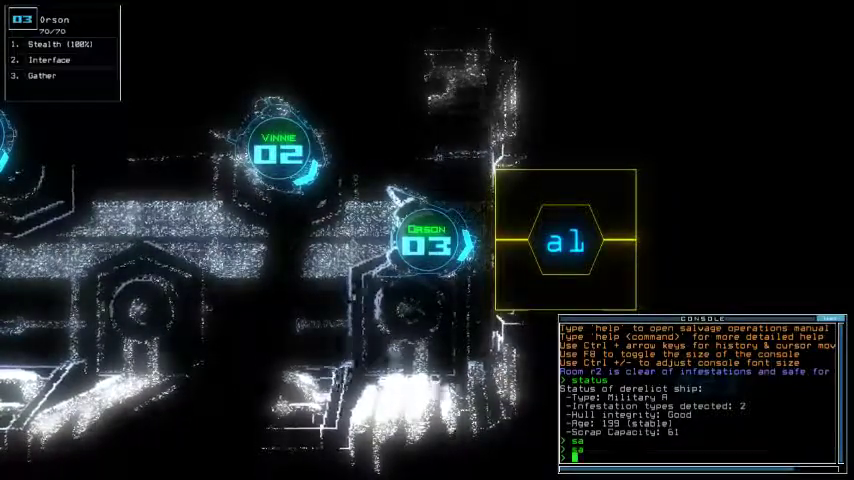
pyautogui.press('Tab')
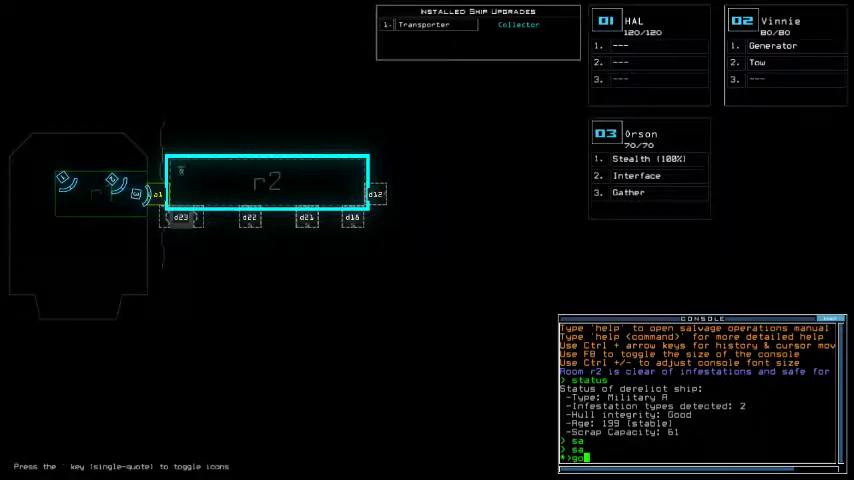
pyautogui.press('Return')
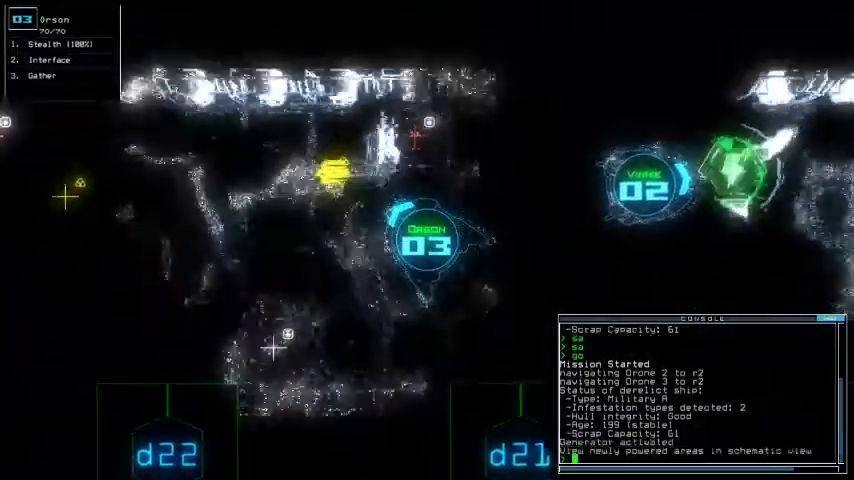
pyautogui.write('g')
# - Gather two loads of scrap with Orson and send it back toward airlock a1
pyautogui.press('Return')
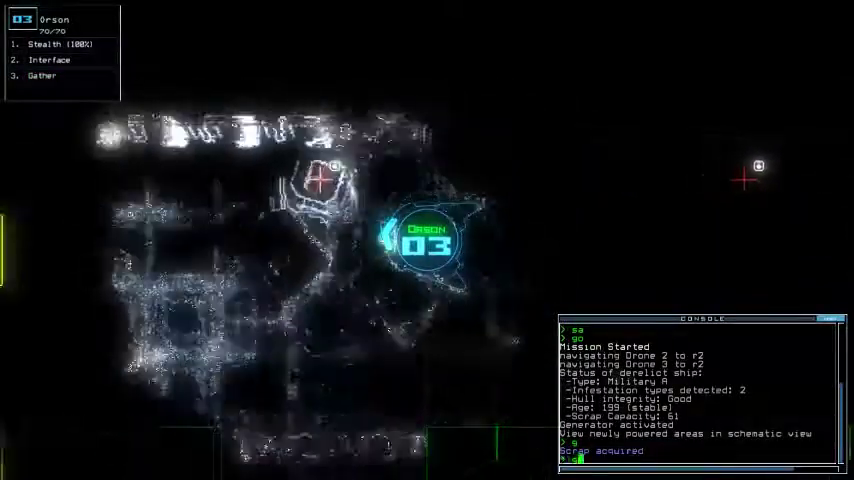
pyautogui.write('g')
pyautogui.press('Return')
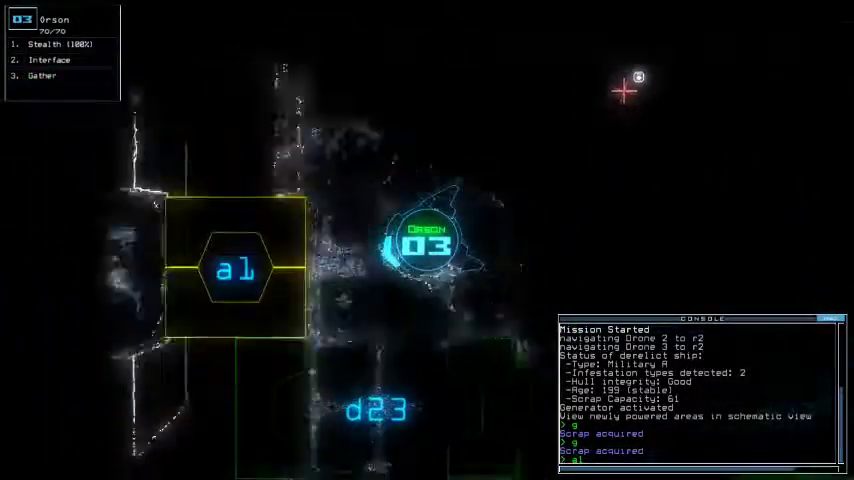
pyautogui.write('a1')
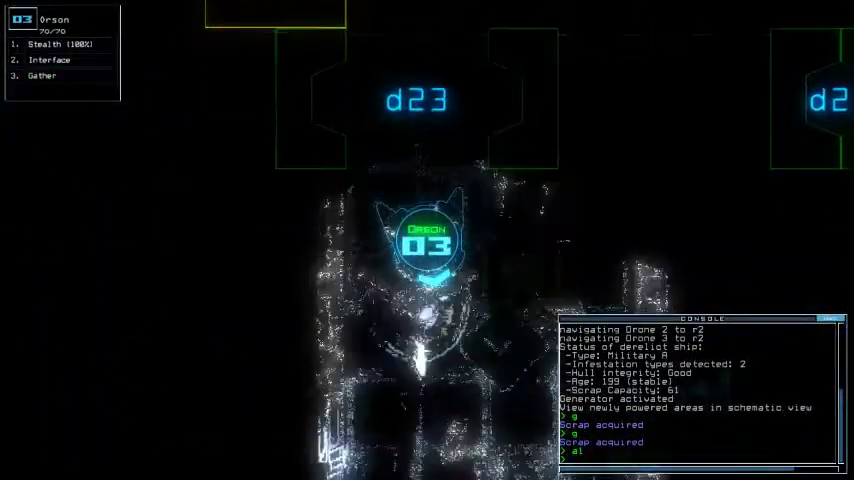
pyautogui.press('Return')
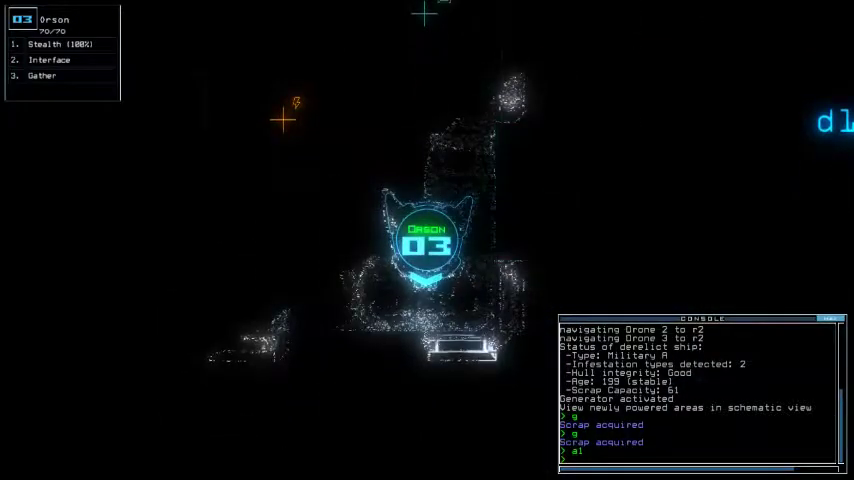
pyautogui.press('Tab')
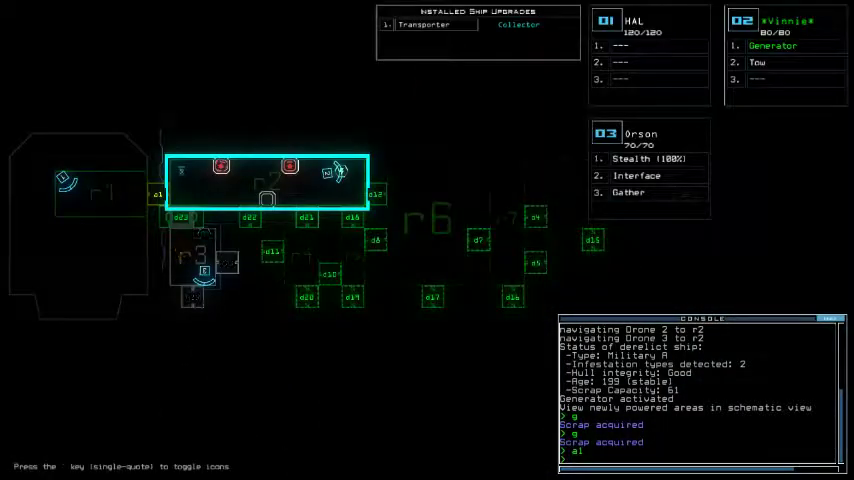
# - Pause and resume the game, then check Orson's camera view
pyautogui.press('Escape')
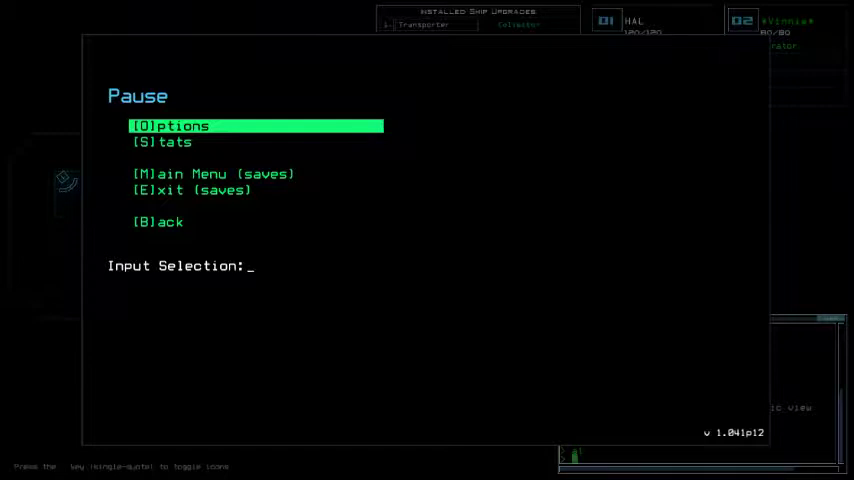
pyautogui.press('Escape')
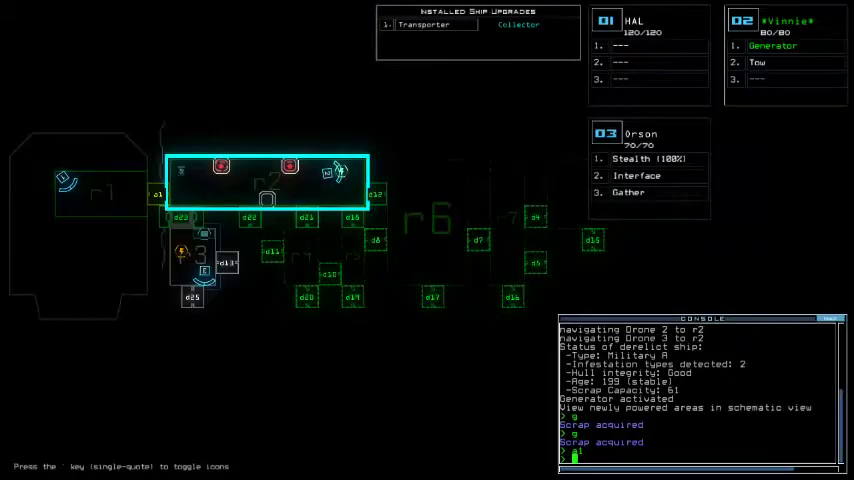
pyautogui.press('F3')
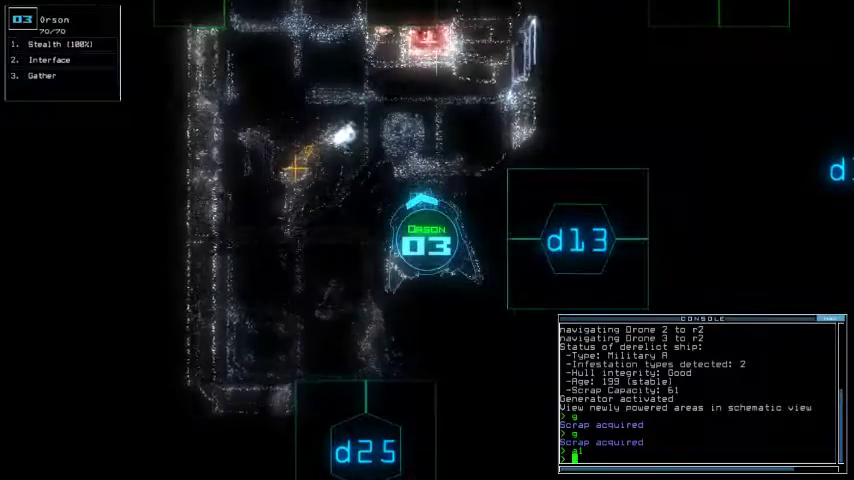
pyautogui.press('Tab')
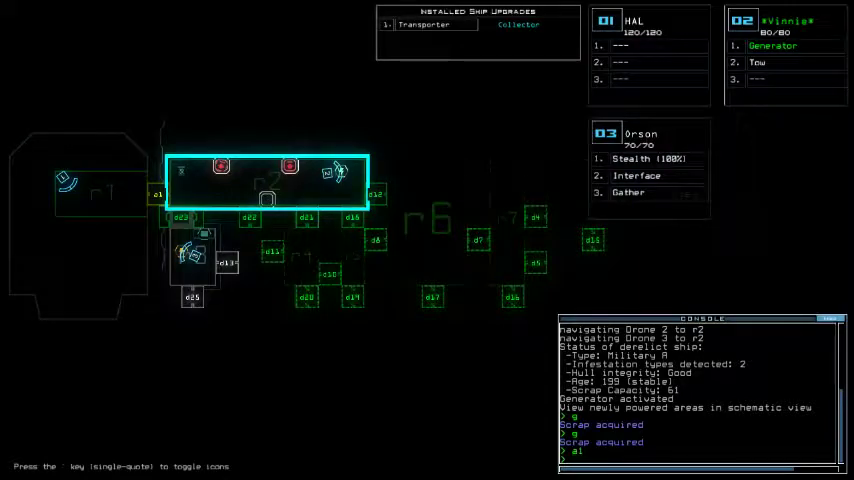
# - Drive Vinnie down the corridor past d23 and restart its generator there
pyautogui.press('F2')
pyautogui.press('Return')
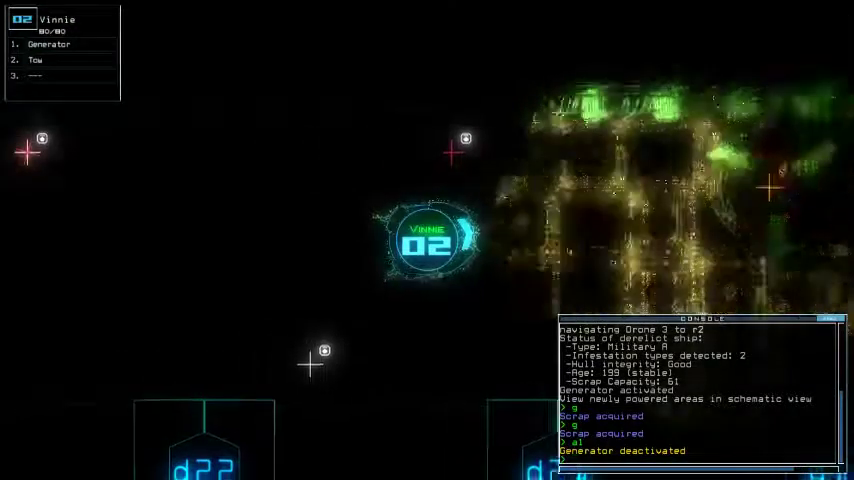
pyautogui.press('Left')
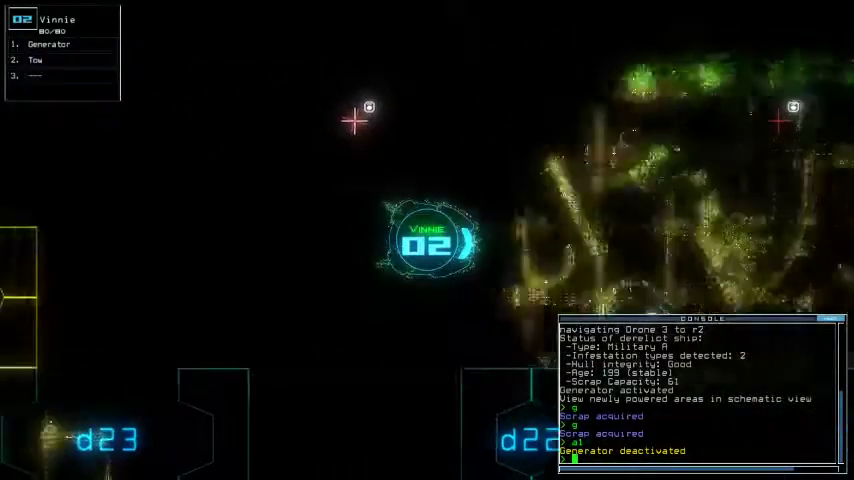
pyautogui.press('Down')
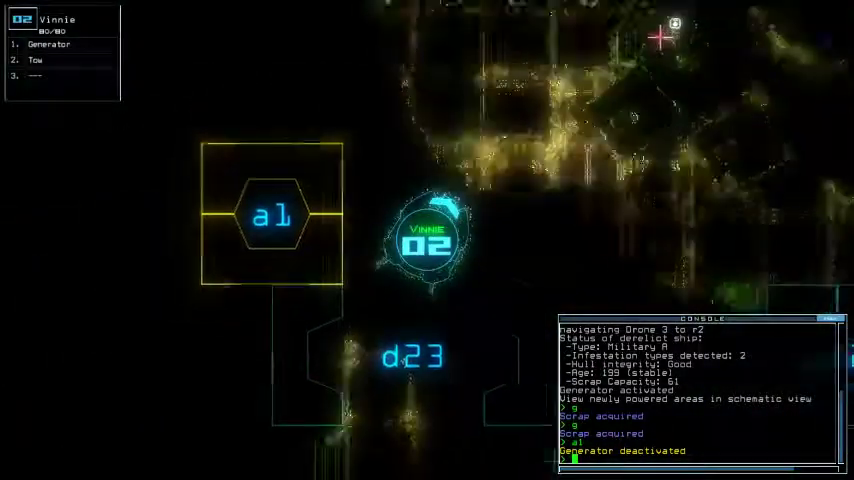
pyautogui.press('Down')
pyautogui.write('g')
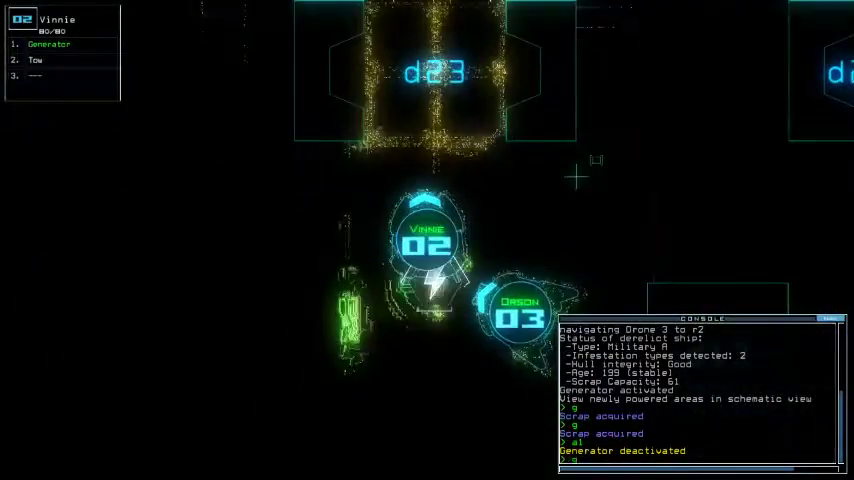
pyautogui.press('Return')
pyautogui.press('3')
# - Activate r10's defenses through the interface to kill 20 enemies, then turn them off
pyautogui.press('Tab')
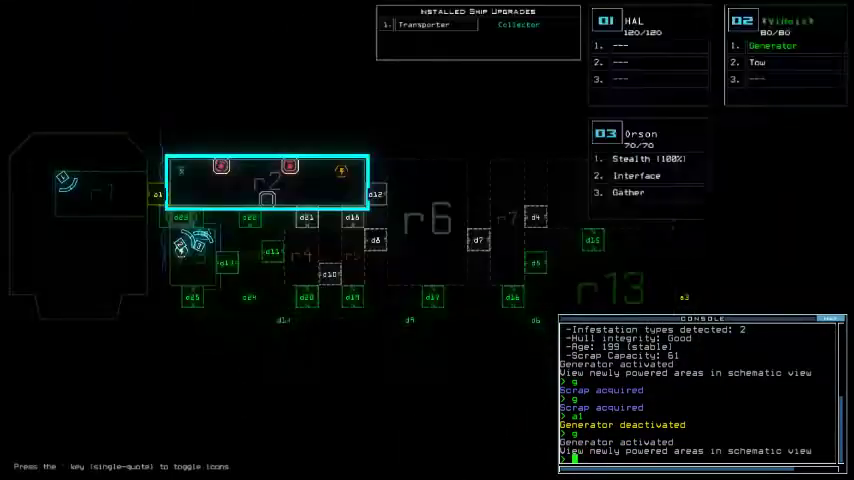
pyautogui.press('Return')
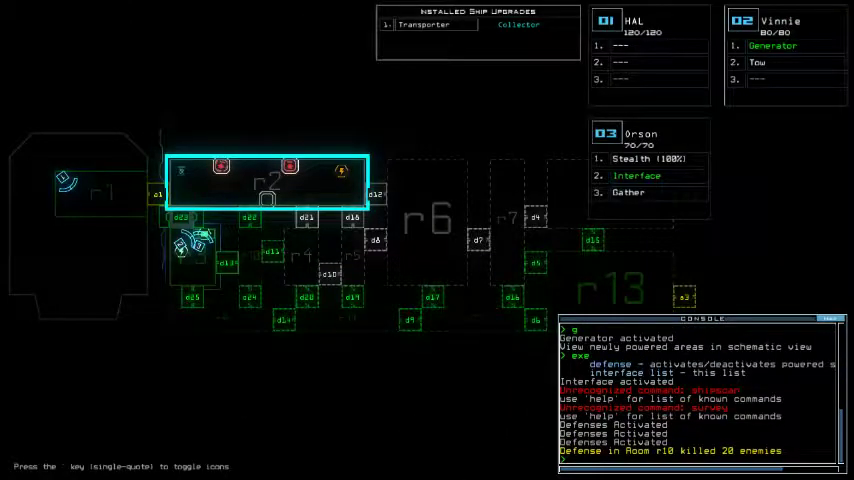
pyautogui.write('defense')
pyautogui.press('Return')
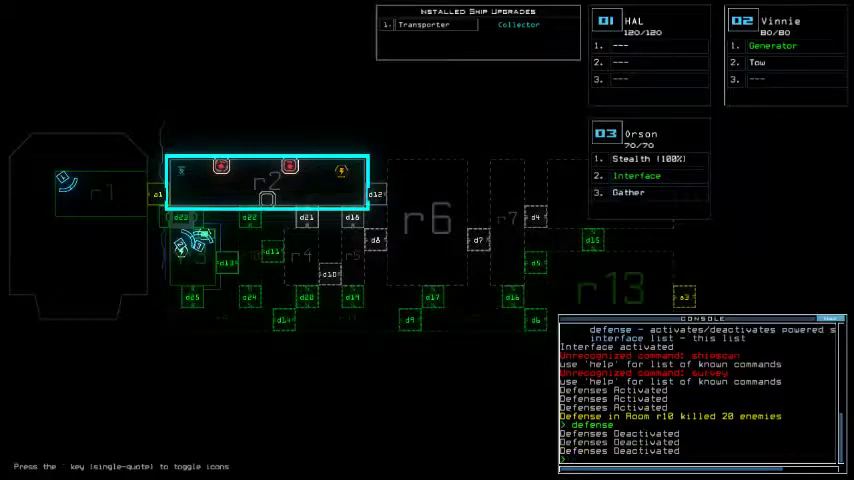
pyautogui.press('Tab')
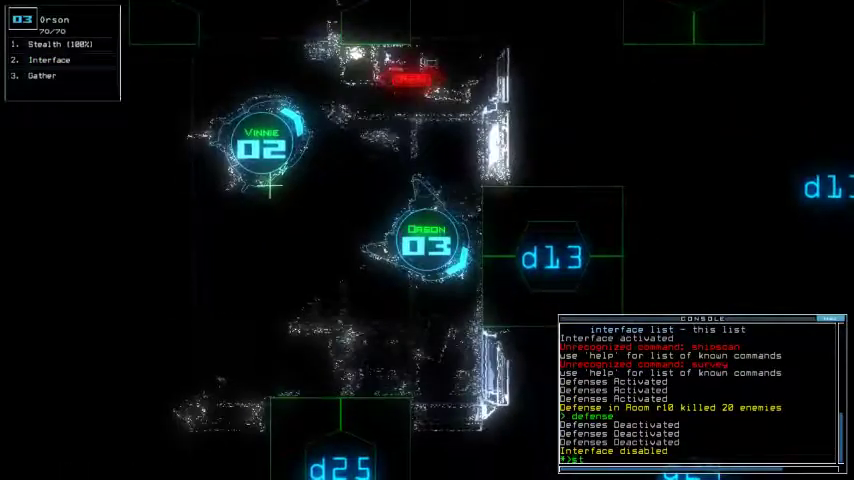
pyautogui.write('st;d13')
# - Move a cloaked Orson through doors d13, d24 and d25, gathering scrap
pyautogui.press('Return')
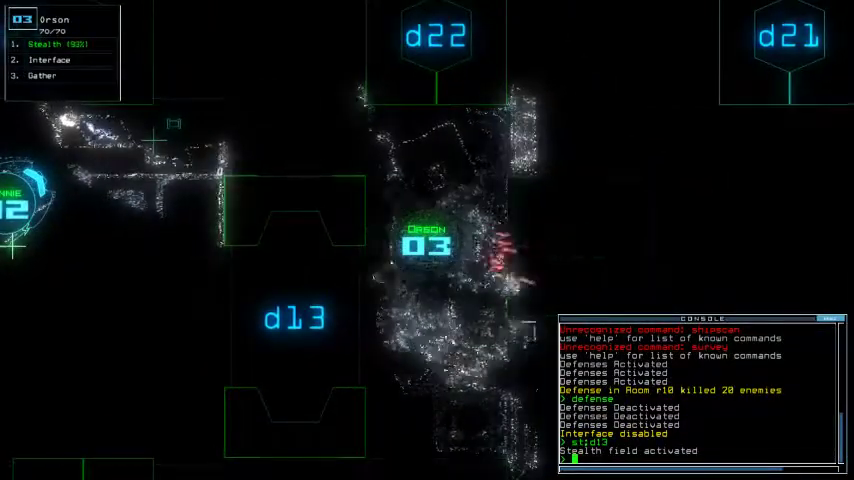
pyautogui.write('g')
pyautogui.press('Return')
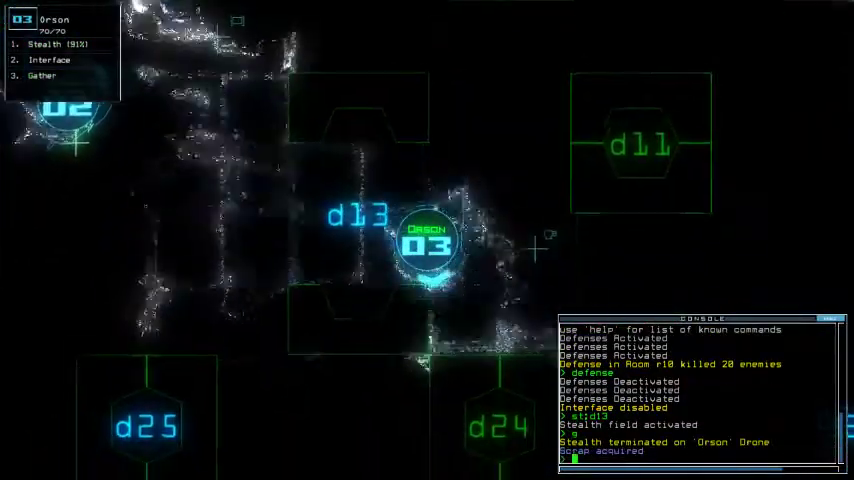
pyautogui.write('d13')
pyautogui.press('Return')
pyautogui.write('st:d2')
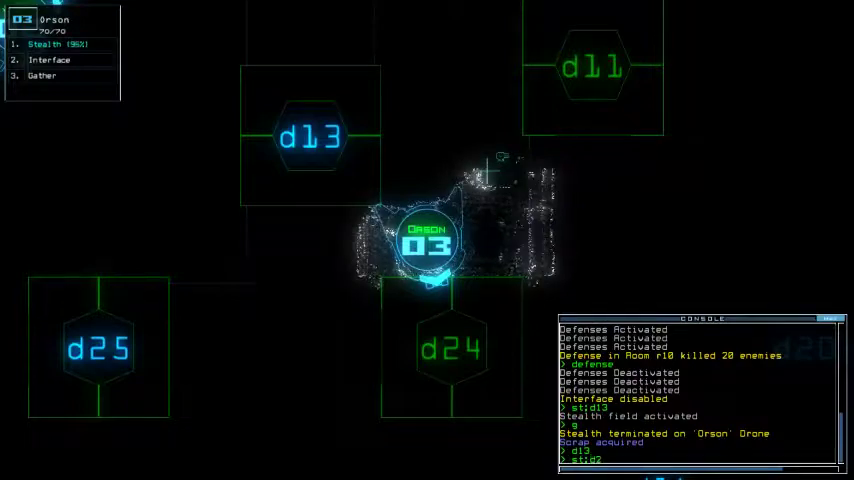
pyautogui.write('4')
pyautogui.press('Return')
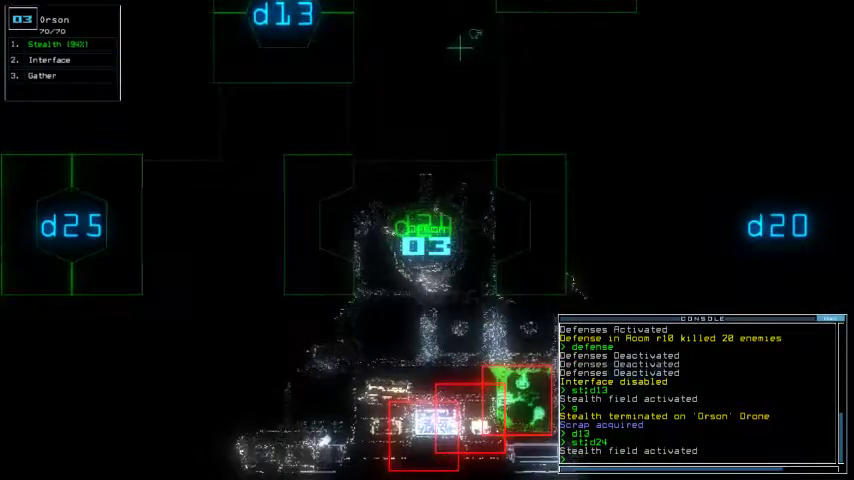
pyautogui.press('Tab')
pyautogui.press('Tab')
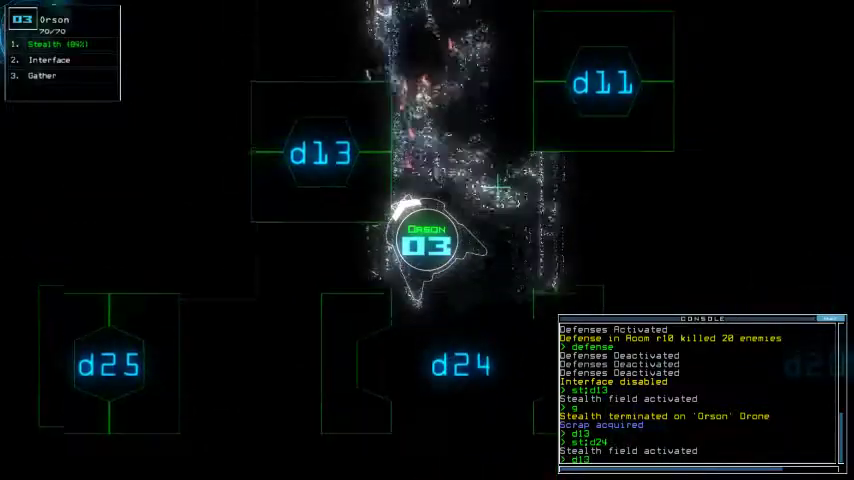
pyautogui.write('d13')
pyautogui.press('Return')
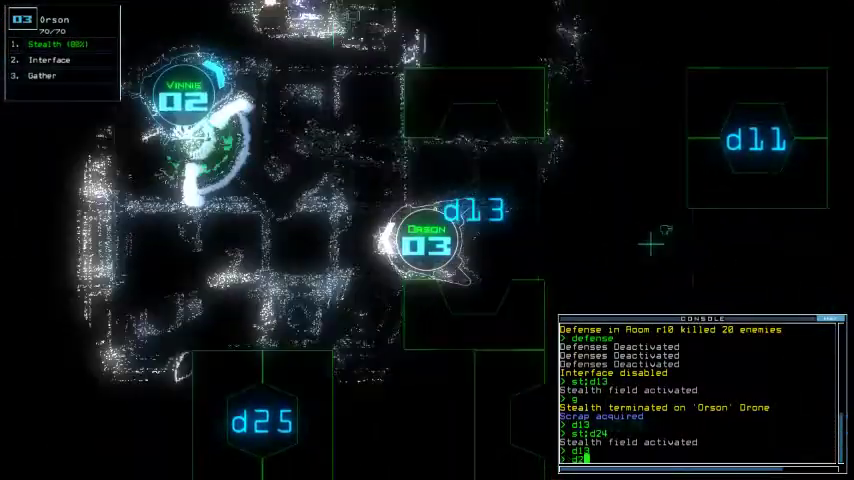
pyautogui.write('d25')
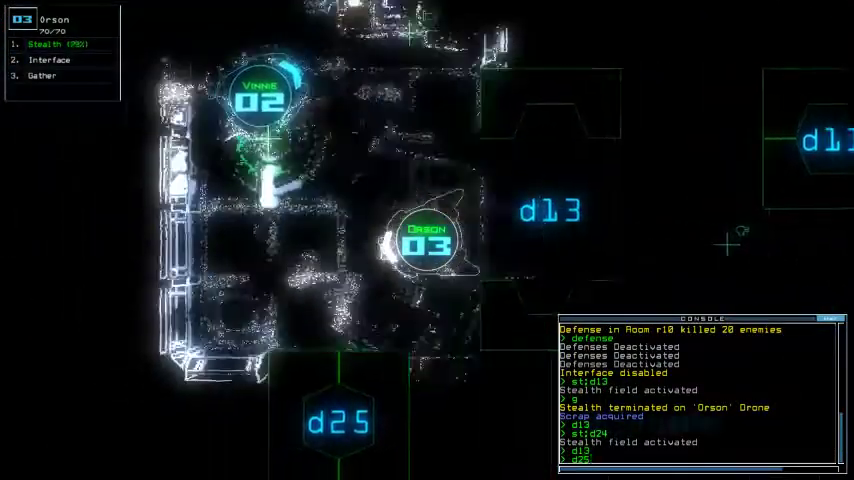
pyautogui.press('Return')
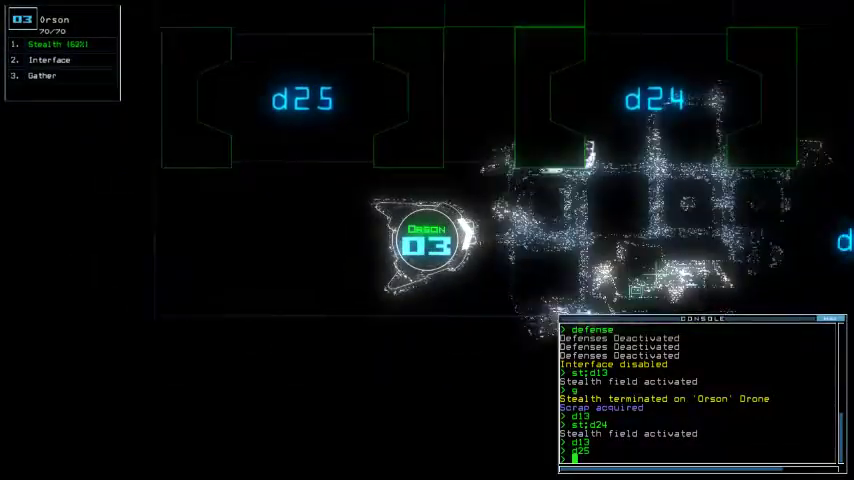
pyautogui.write('d')
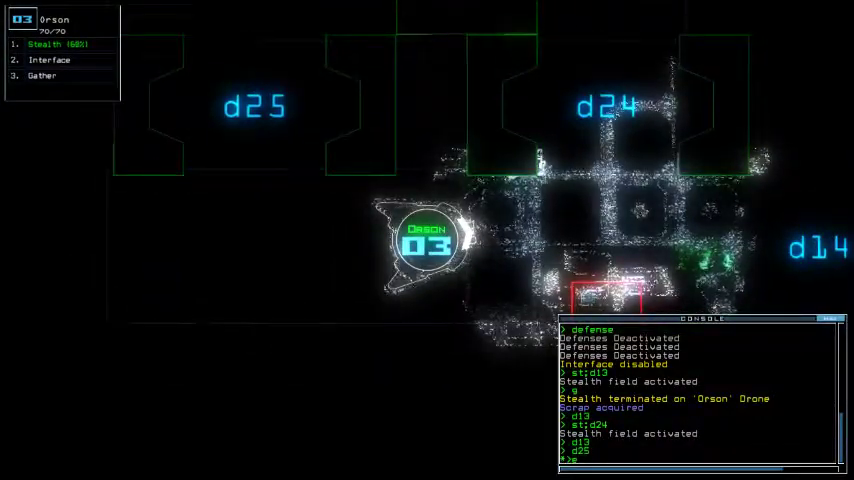
# - Rerun the interface, turn defenses off, and close four doors around the drones
pyautogui.press('Return')
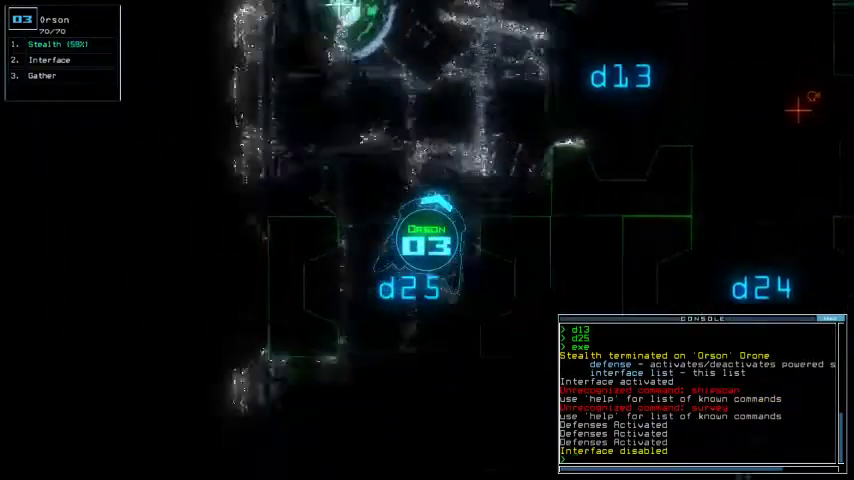
pyautogui.write('interface')
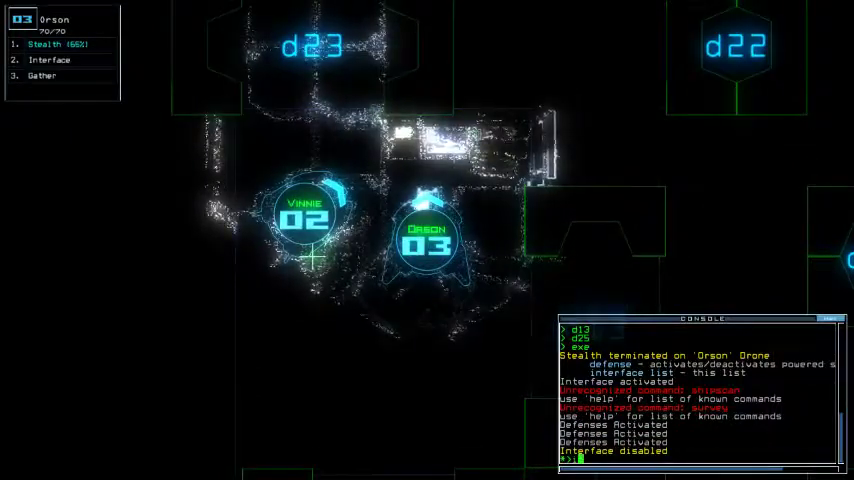
pyautogui.press('Return')
pyautogui.write('defense')
pyautogui.press('Return')
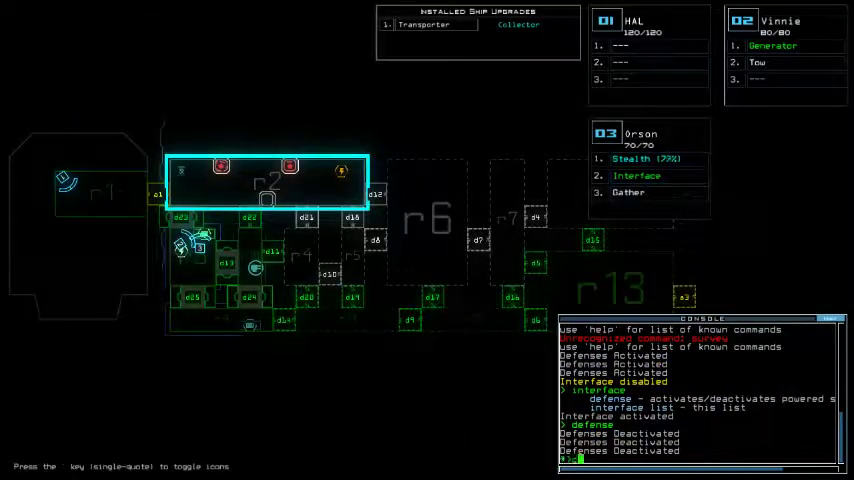
pyautogui.write('ccc')
pyautogui.press('Return')
pyautogui.write('13')
# - Sneak Orson under stealth through doors d13, d11 and d20
pyautogui.press('Return')
pyautogui.press('Tab')
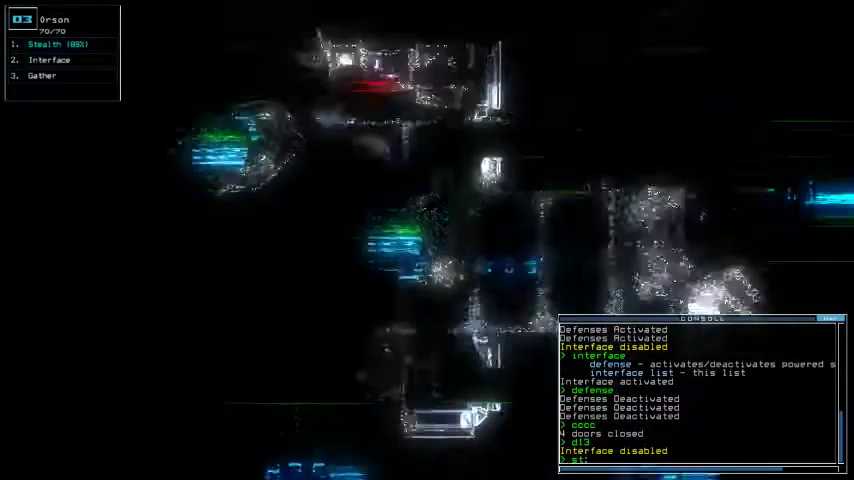
pyautogui.write('st:d11')
pyautogui.press('Return')
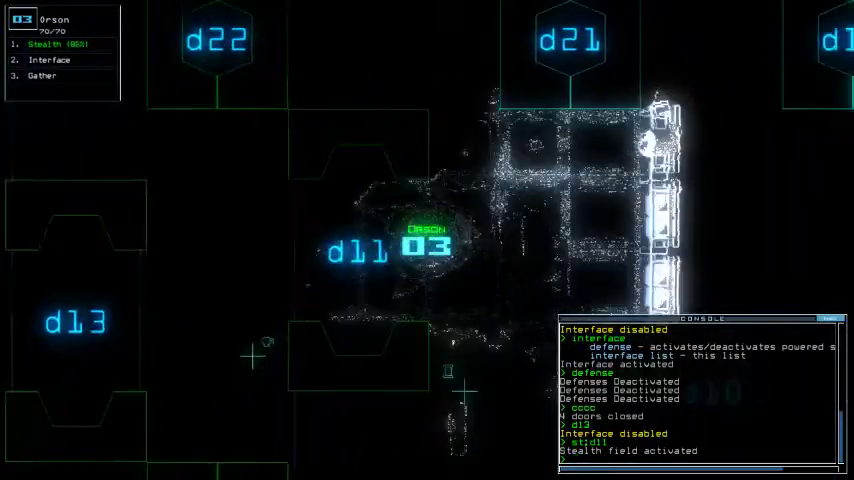
pyautogui.write('d20')
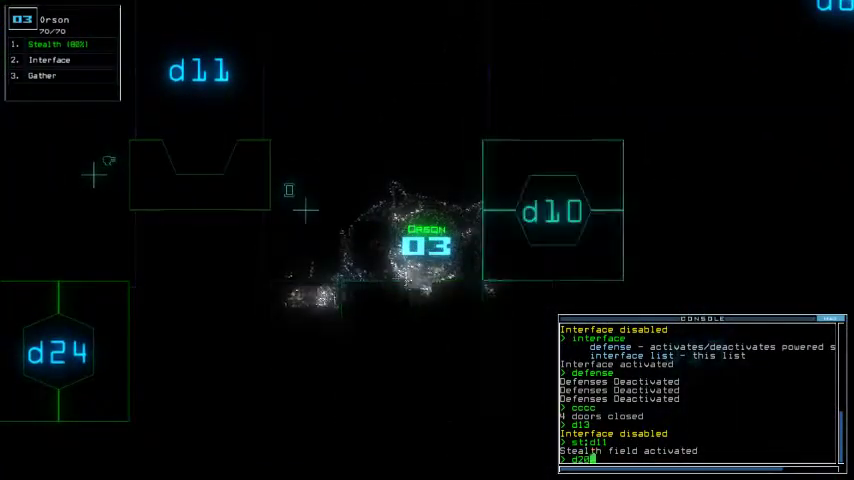
pyautogui.press('Return')
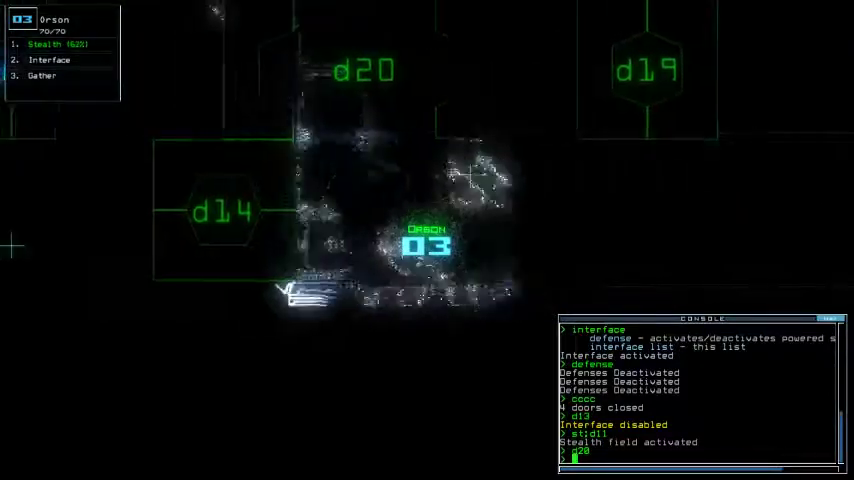
pyautogui.write('st')
# - Drop Orson's stealth, open door d23, and drive Vinnie through it
pyautogui.press('Return')
pyautogui.press('Tab')
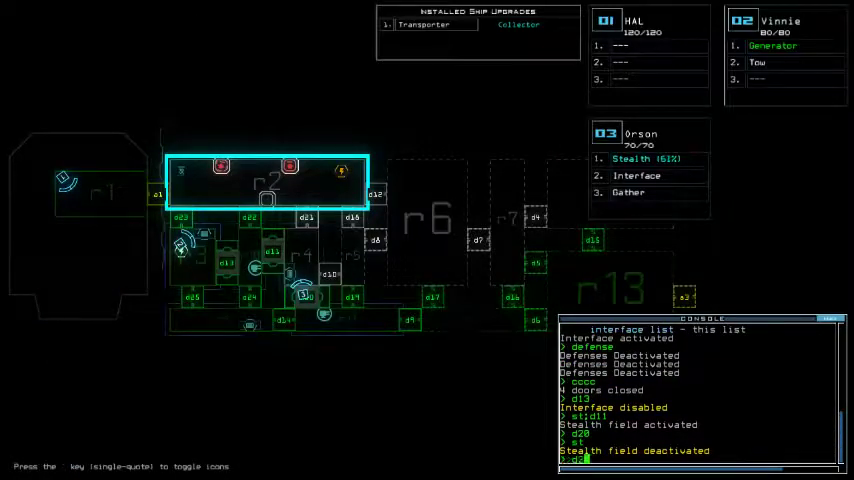
pyautogui.write('3')
pyautogui.press('Return')
pyautogui.press('Tab')
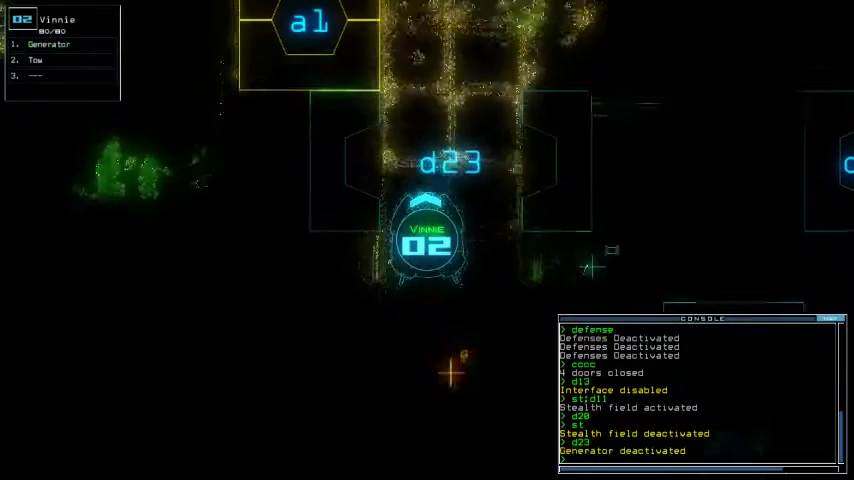
pyautogui.press('Up')
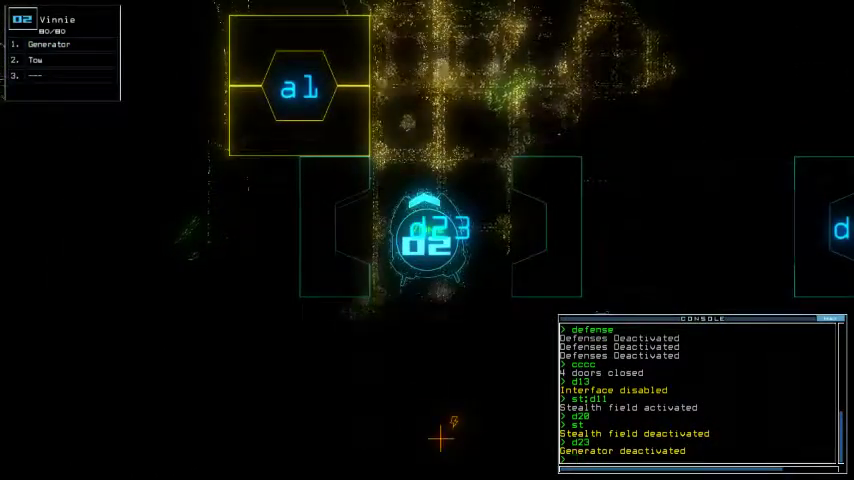
pyautogui.press('Tab')
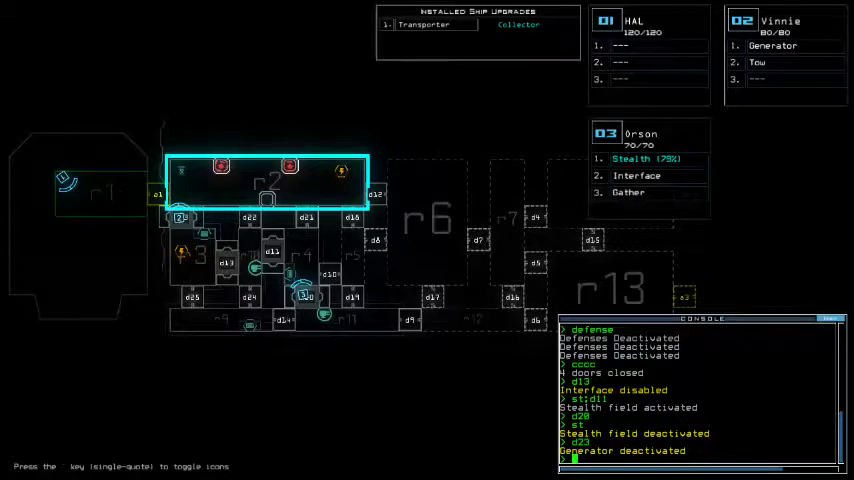
pyautogui.press('Tab')
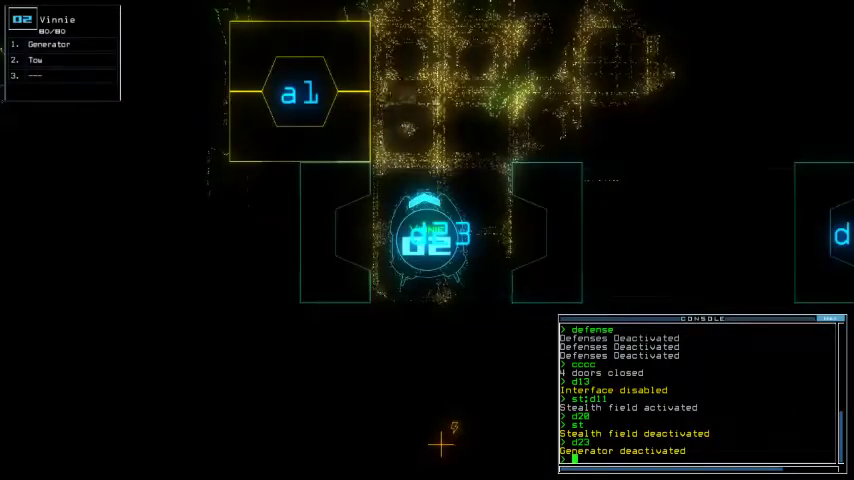
pyautogui.press('Return')
# - Nudge Orson, then restart Vinnie's generator to power more areas
pyautogui.press('3')
pyautogui.write('ti')
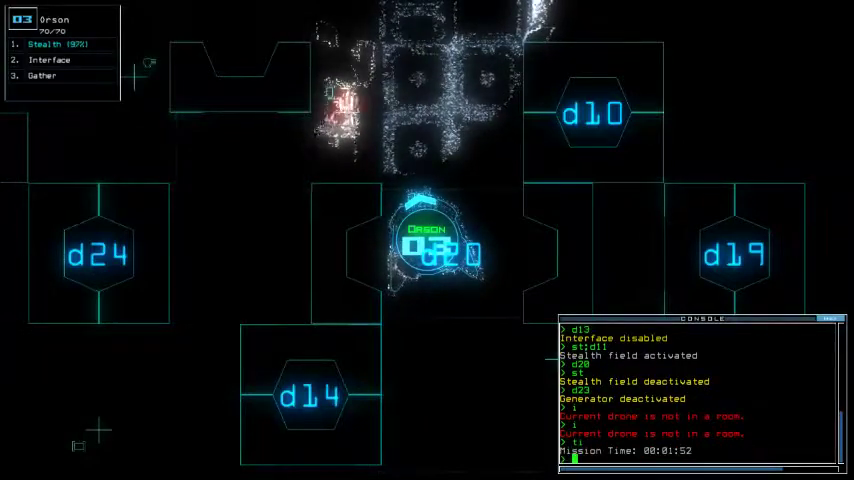
pyautogui.press('Down')
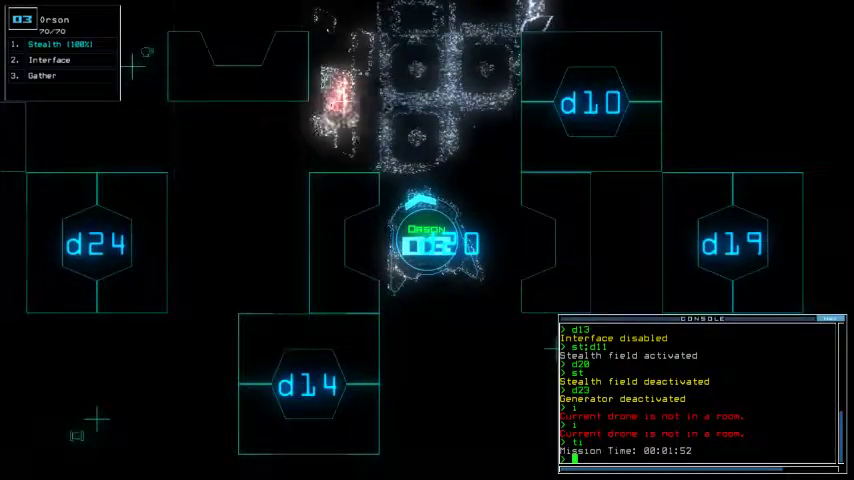
pyautogui.press('Escape')
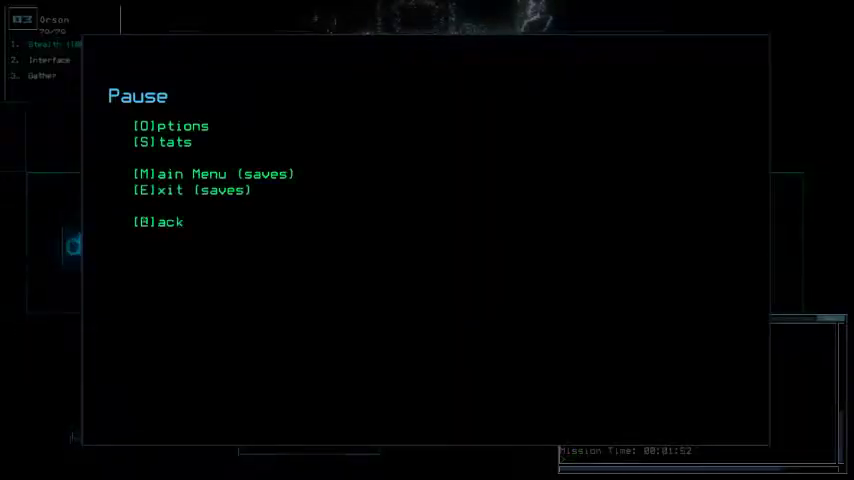
pyautogui.press('Escape')
pyautogui.write('ti')
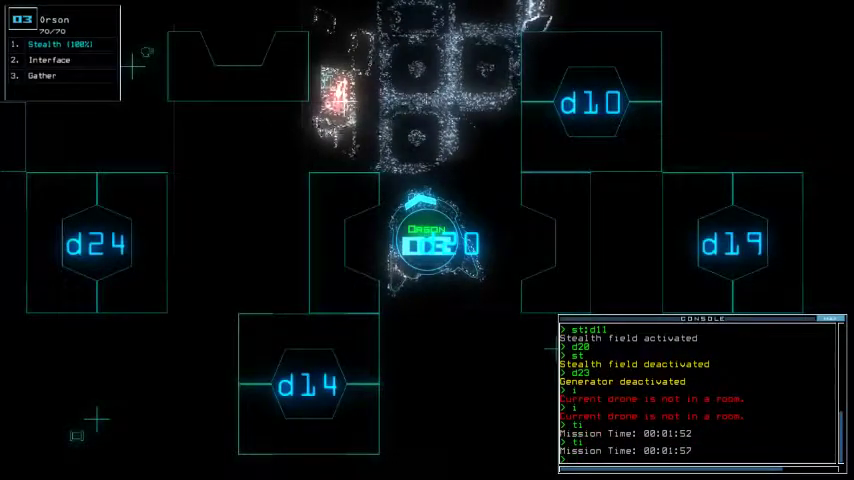
pyautogui.press('2')
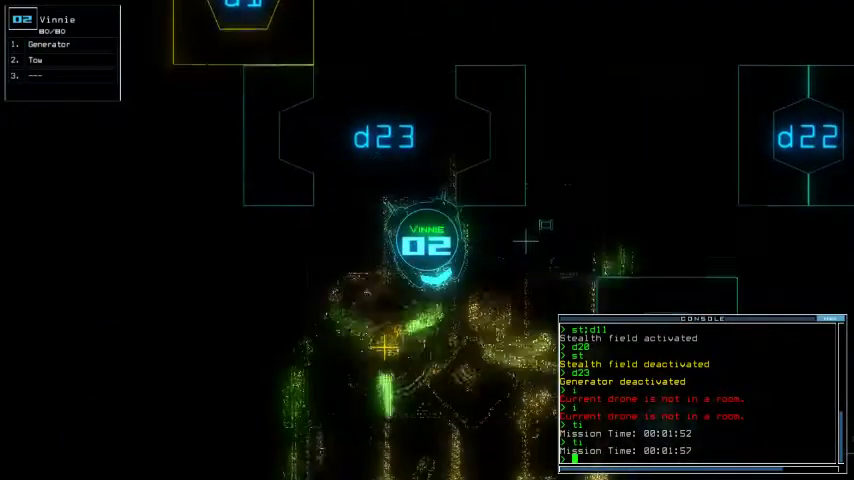
pyautogui.write('g')
pyautogui.press('Return')
pyautogui.press('Tab')
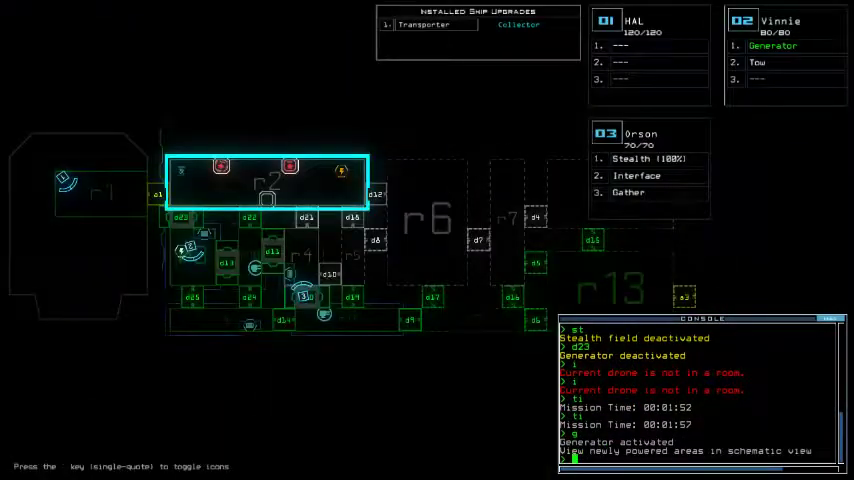
# - Close four doors near Orson and slip it cloaked through door d19
pyautogui.press('3')
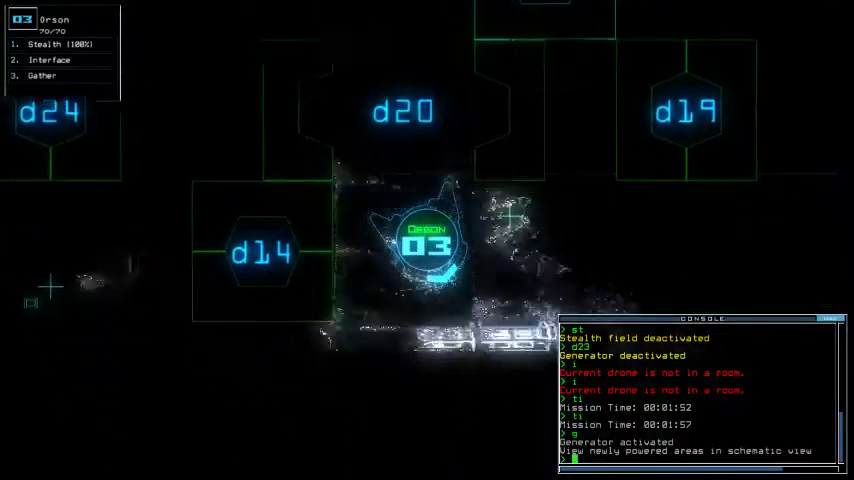
pyautogui.write('cccc')
pyautogui.press('Return')
pyautogui.write('st;d9')
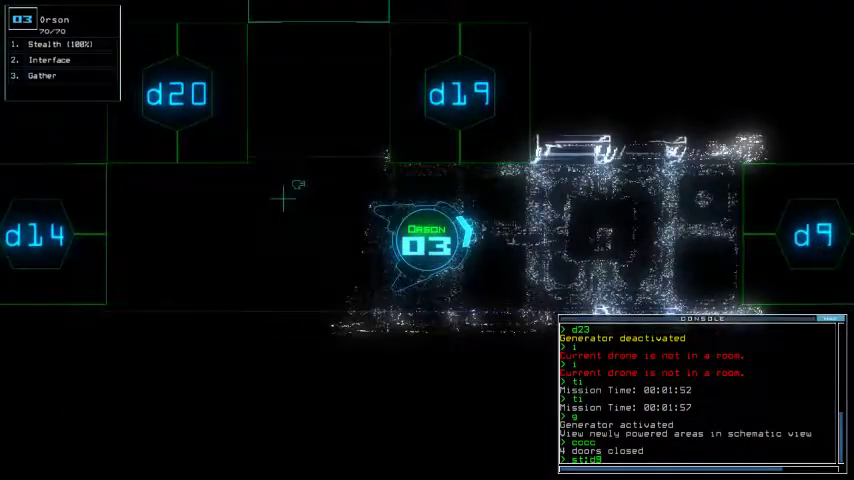
pyautogui.press('BackSpace')
pyautogui.write('19')
pyautogui.press('Return')
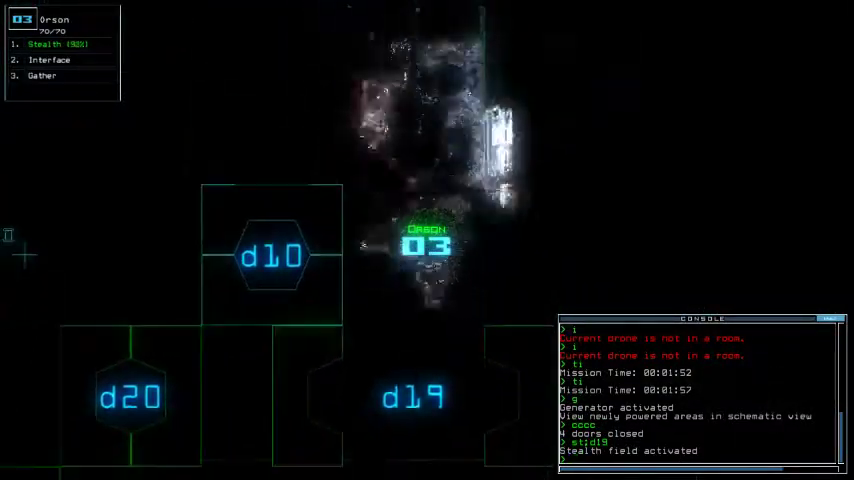
pyautogui.write('d19')
pyautogui.press('Return')
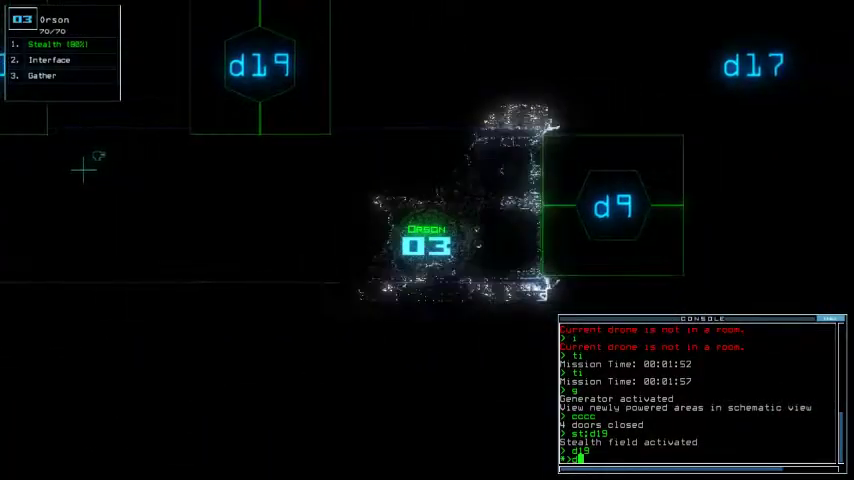
pyautogui.write('9')
# - Open door d9, interface with the room, and cloak Orson through d17 to gather scrap
pyautogui.press('Return')
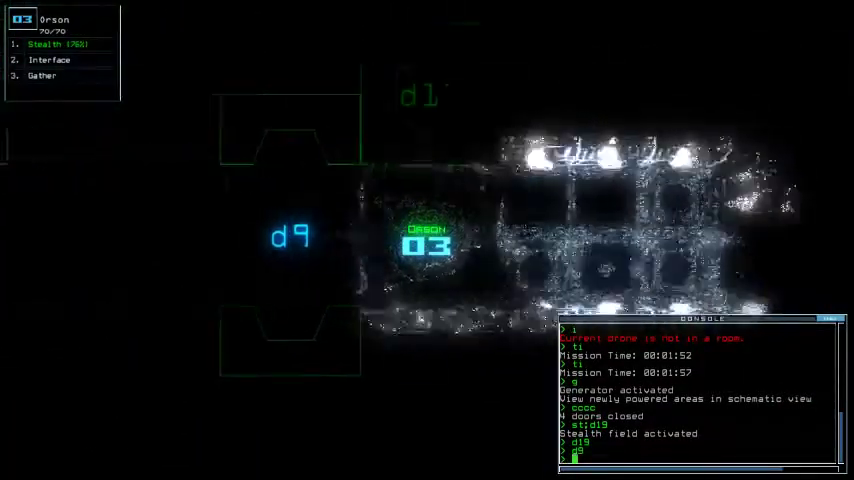
pyautogui.write('ccc')
pyautogui.press('Return')
pyautogui.write('inter')
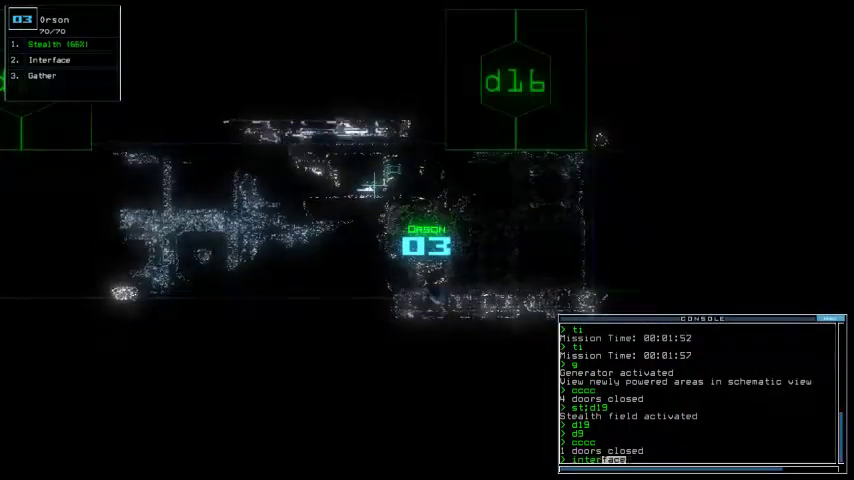
pyautogui.press('Return')
pyautogui.write('s')
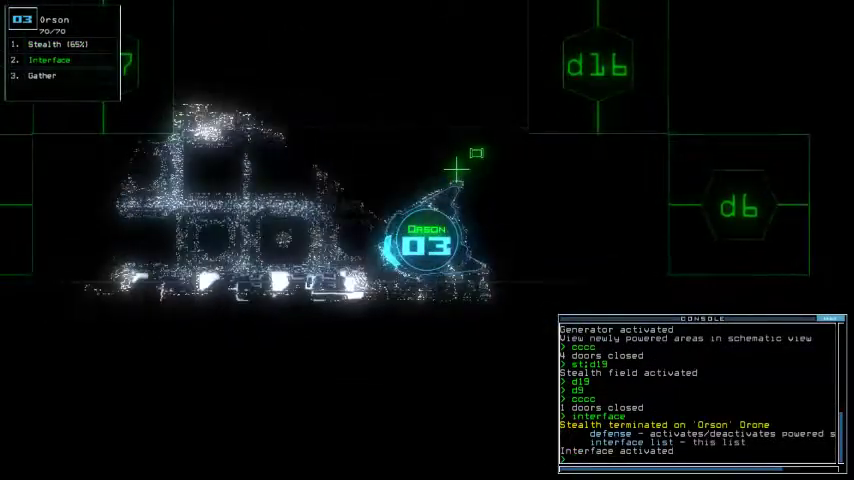
pyautogui.write('t:d17')
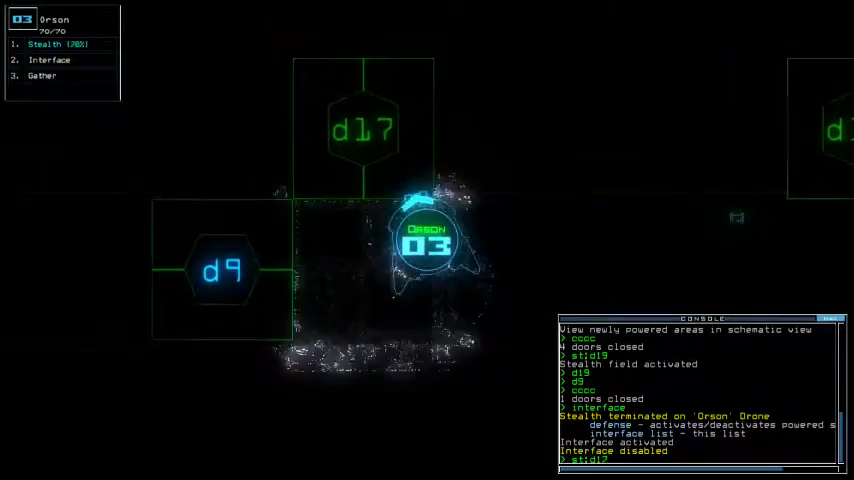
pyautogui.press('Return')
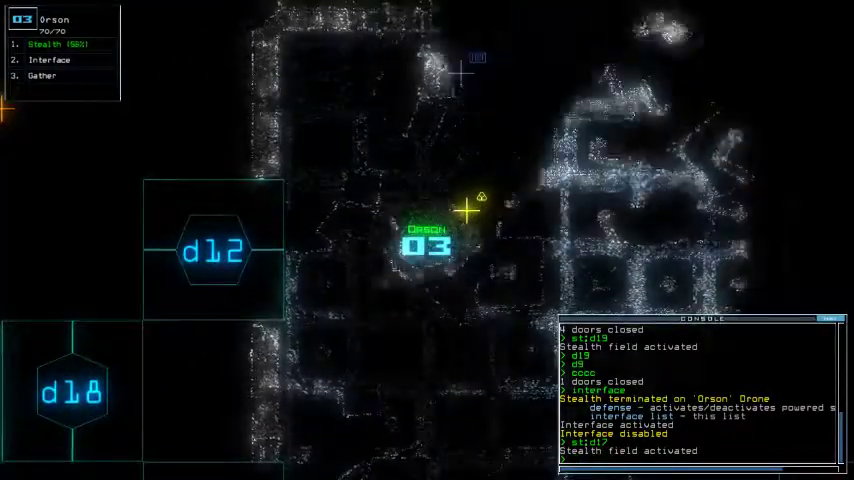
pyautogui.write('dg')
pyautogui.press('Return')
pyautogui.write('g')
# - Gather fuel, re-cloak Orson through door d16, and collect two scrap loads
pyautogui.press('Return')
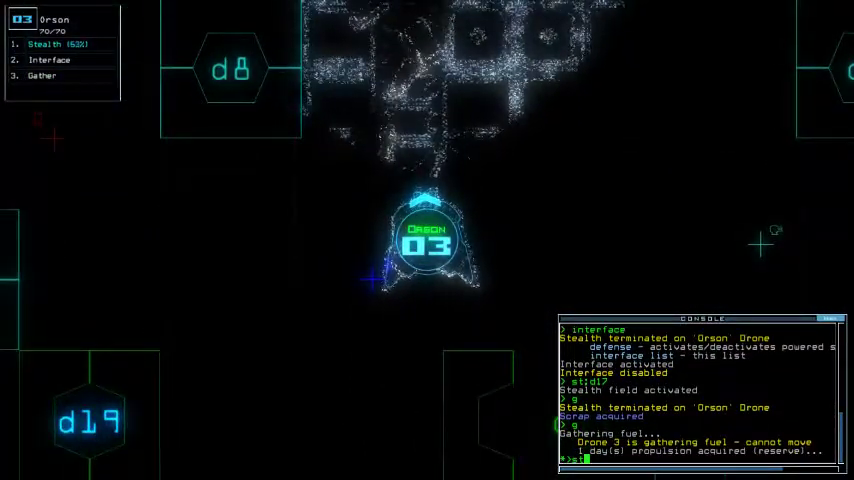
pyautogui.press('Return')
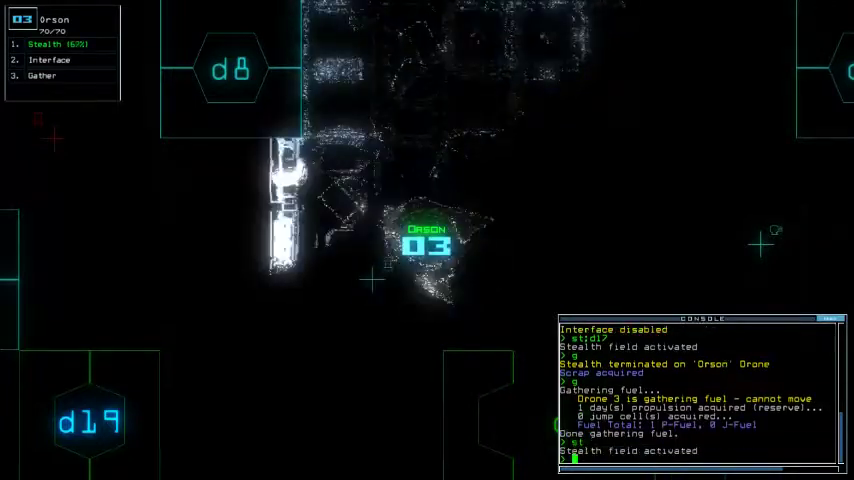
pyautogui.write('dl7')
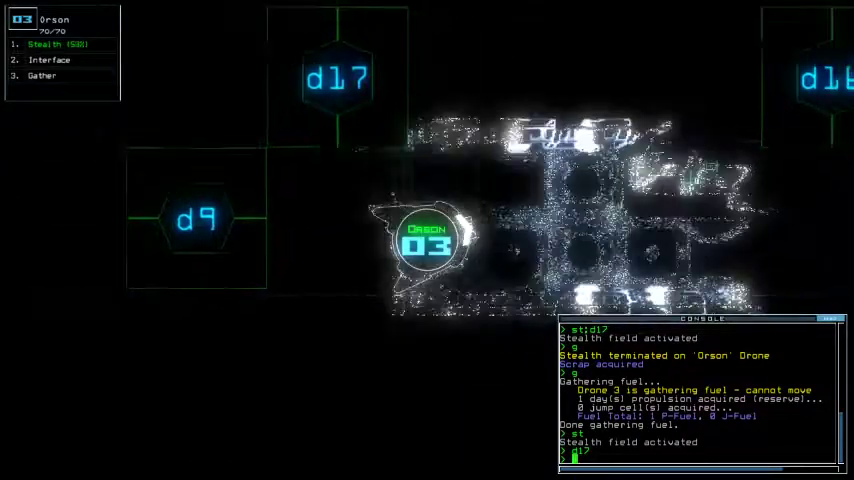
pyautogui.write('d16')
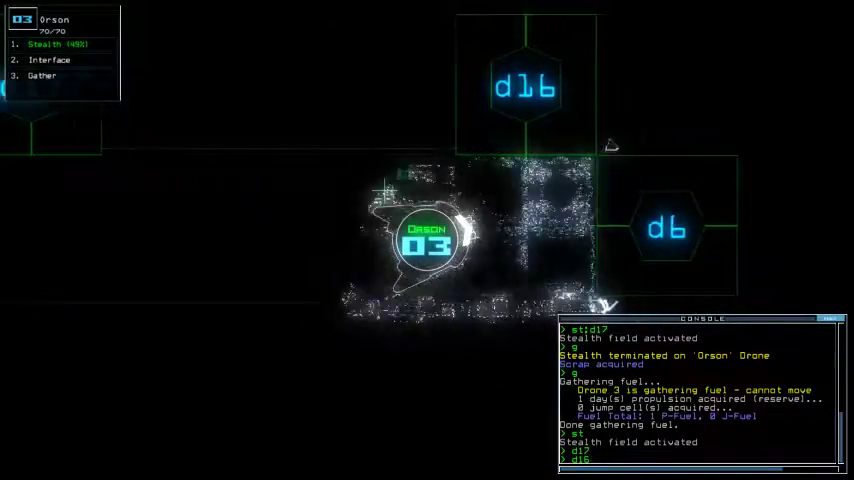
pyautogui.press('Return')
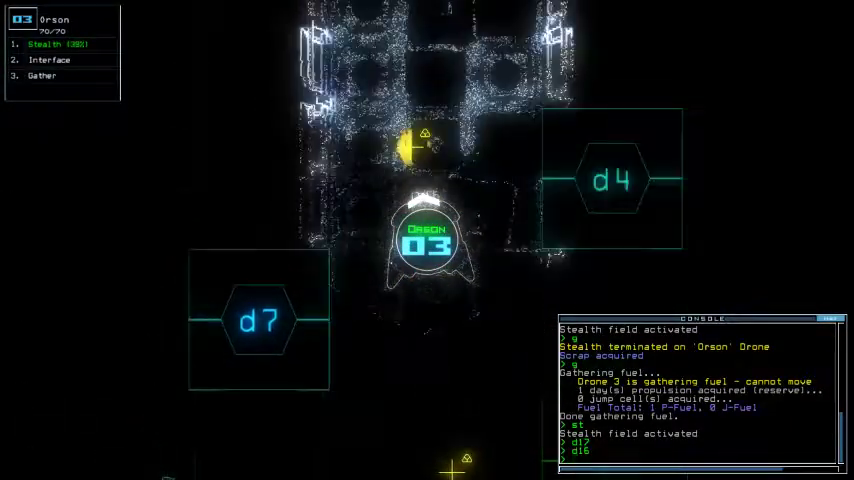
pyautogui.write('g')
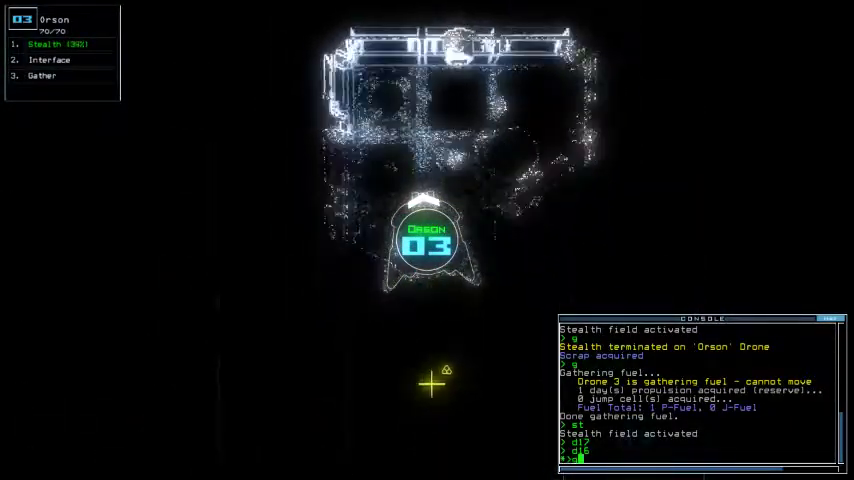
pyautogui.press('Return')
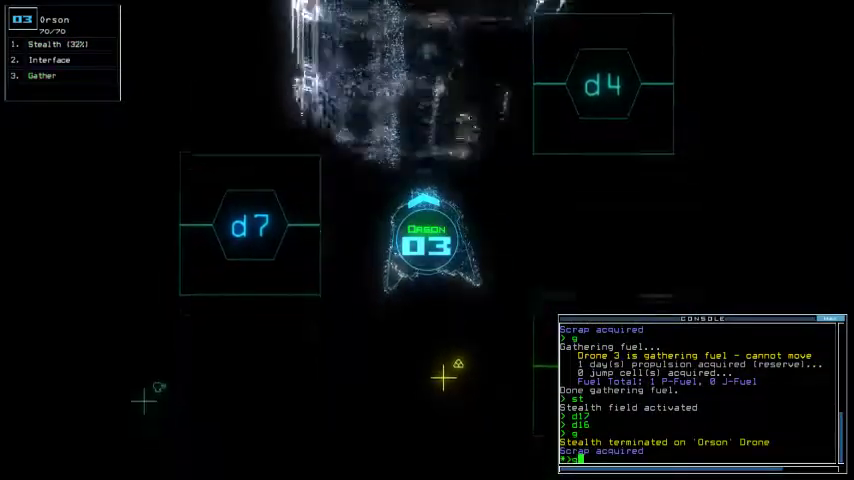
pyautogui.press('Return')
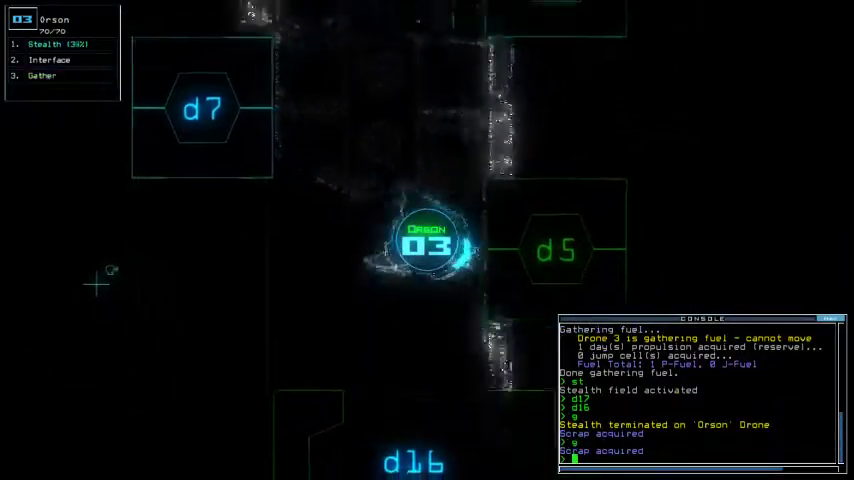
pyautogui.press('Tab')
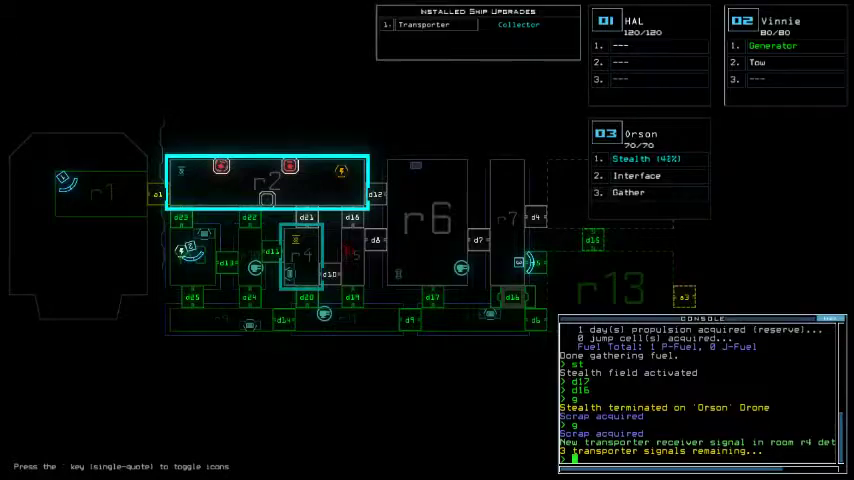
# - Send a cloaked Orson through door d5, then drop its stealth field
pyautogui.press('Tab')
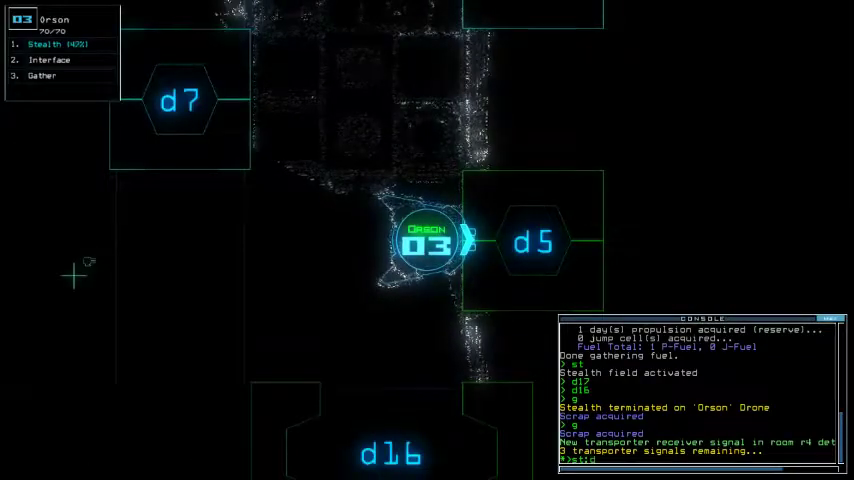
pyautogui.write('5')
pyautogui.press('Return')
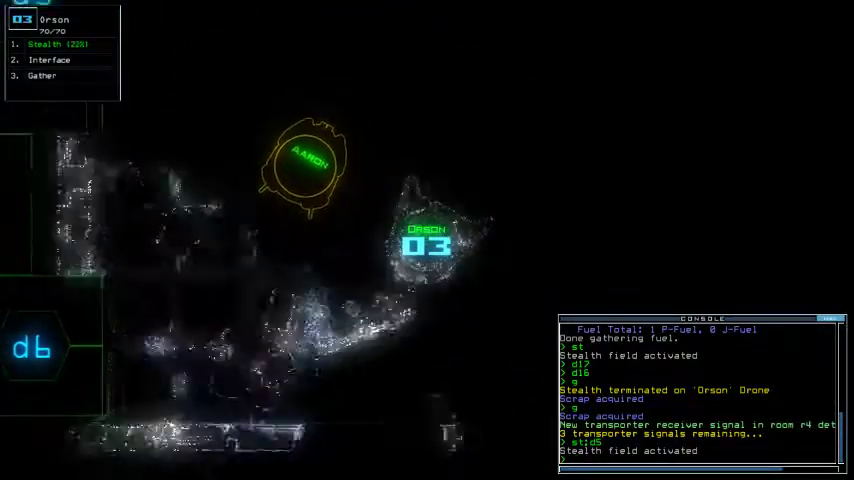
pyautogui.write('st')
pyautogui.press('Return')
pyautogui.press('Tab')
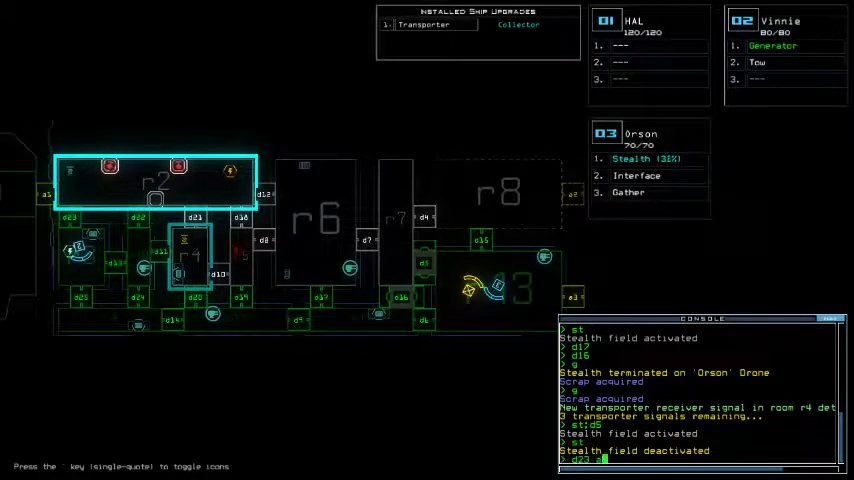
pyautogui.write('1')
# - Open doors d23 and a1, re-dock at airlock a3, and open a3 for Vinnie
pyautogui.press('Return')
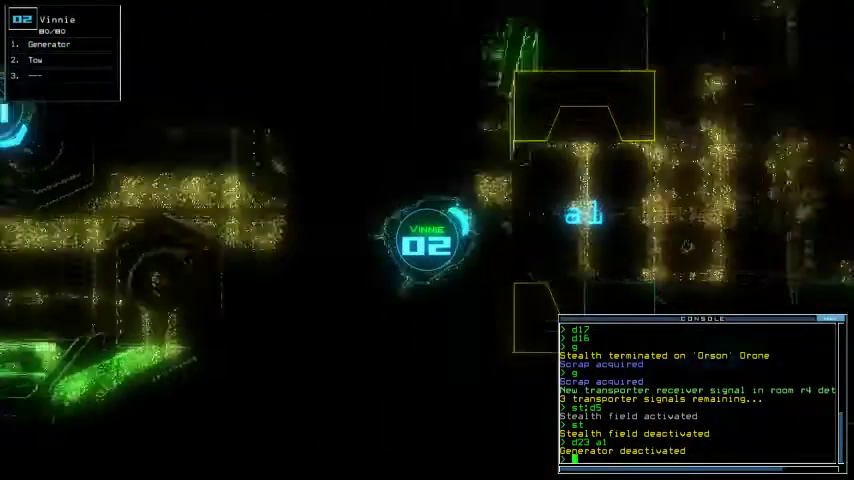
pyautogui.write('3')
pyautogui.press('Return')
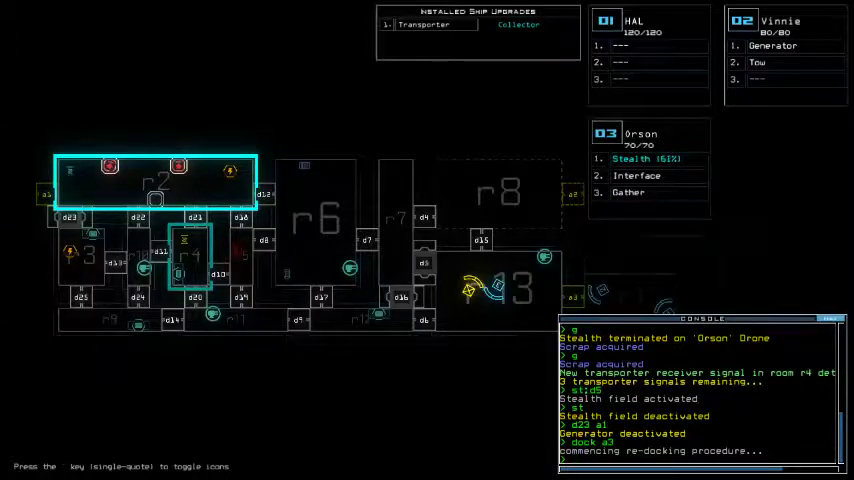
pyautogui.write('a3')
pyautogui.press('Return')
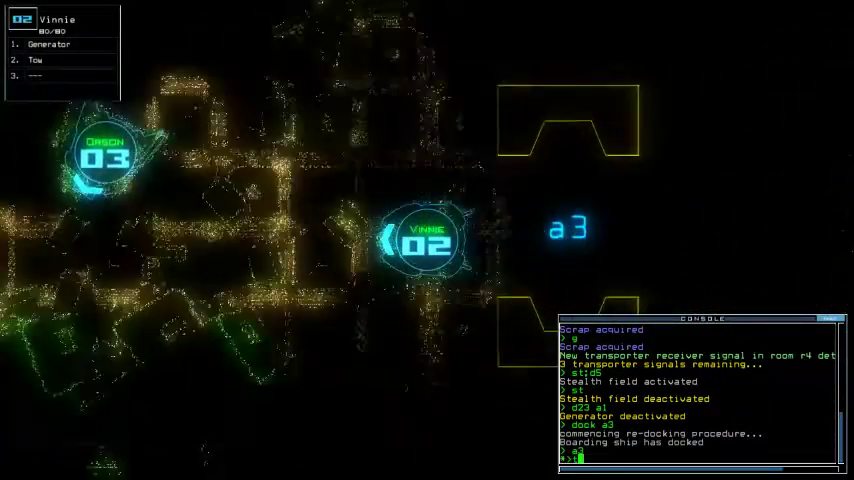
pyautogui.write('to')
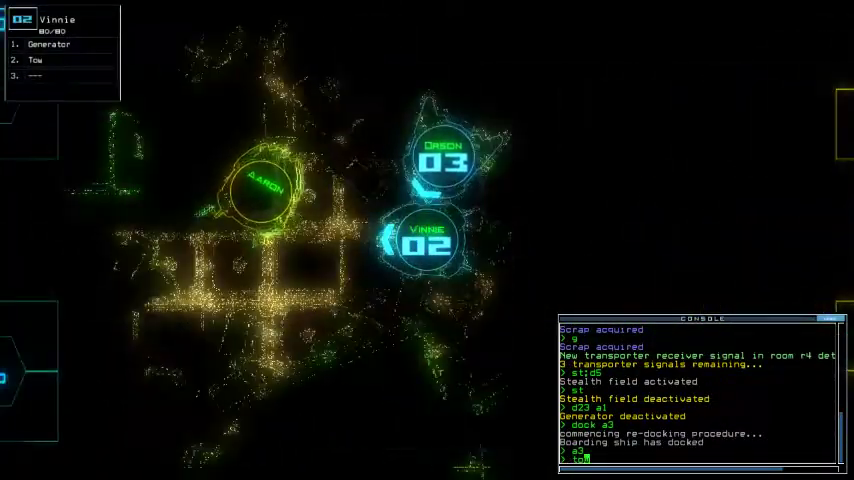
pyautogui.write('w')
# - Tow derelict drone Aaron into the docking bay without swapping modules, then release it
pyautogui.press('Return')
pyautogui.write('swap')
pyautogui.press('Return')
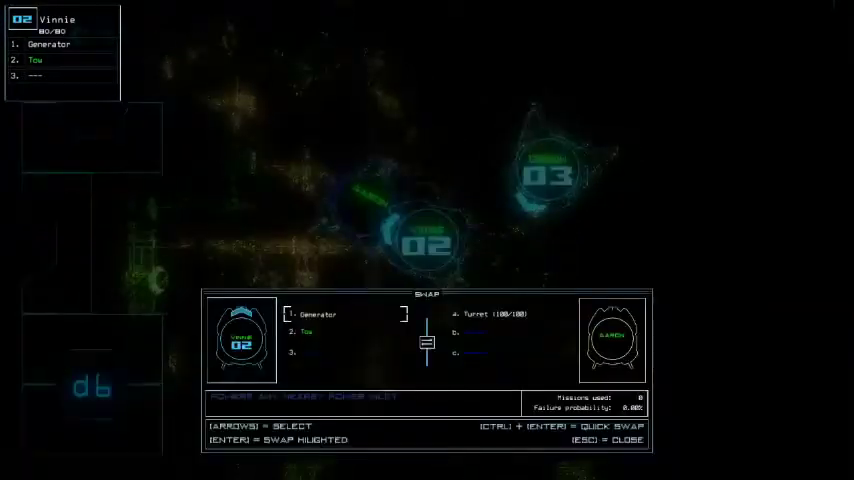
pyautogui.press('Escape')
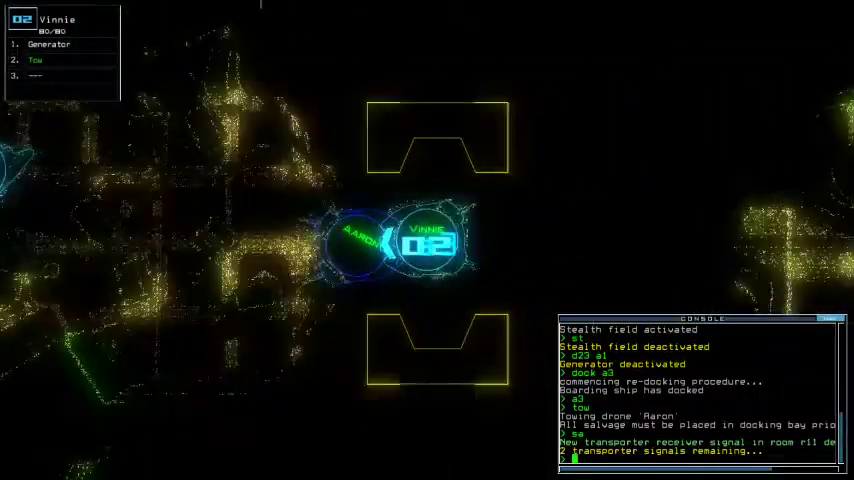
pyautogui.write('to')
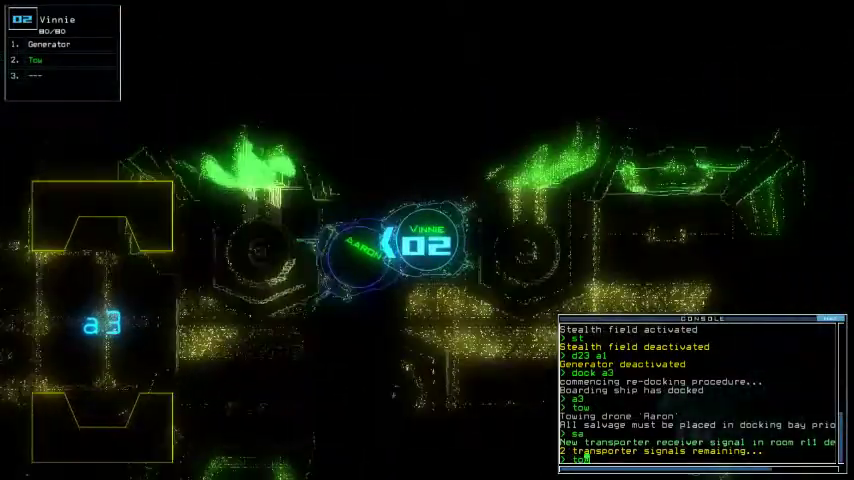
pyautogui.write('w')
pyautogui.press('Return')
# - Take control of Orson, steer it right, and check the elapsed mission time
pyautogui.press('3')
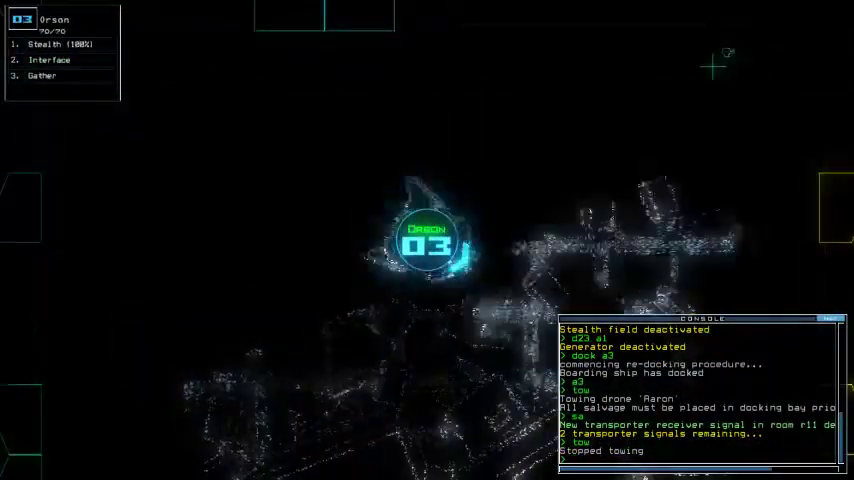
pyautogui.press('Tab')
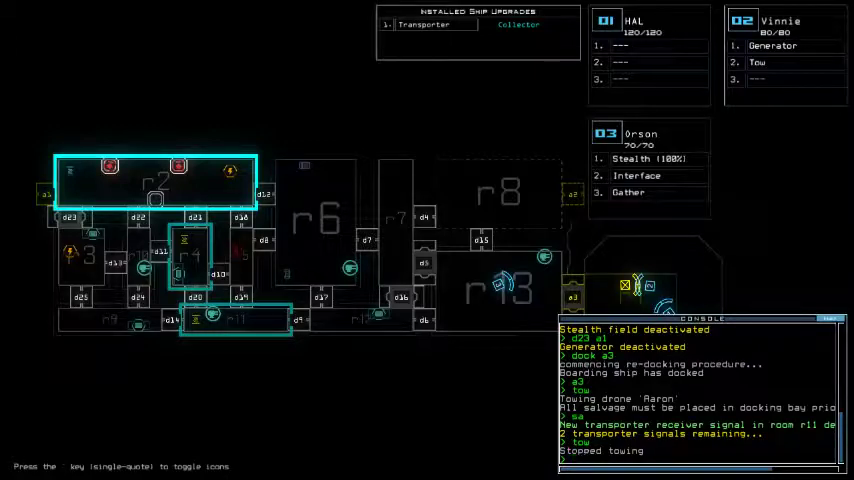
pyautogui.press('Tab')
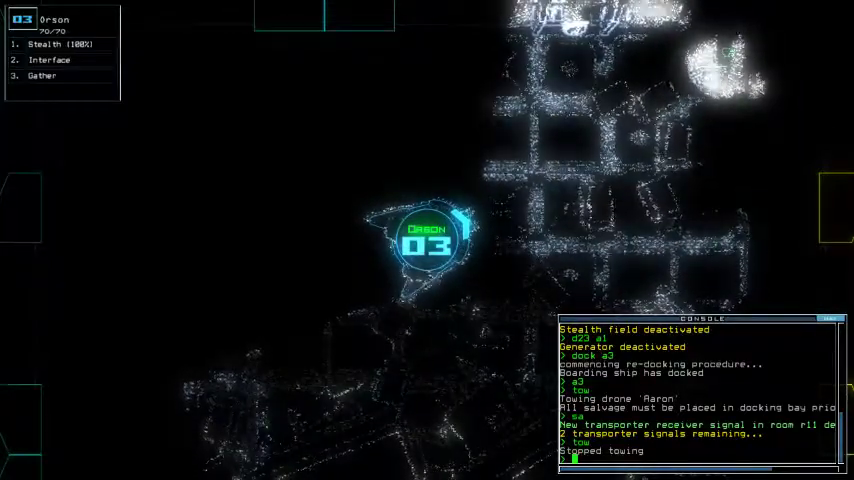
pyautogui.press('Right')
pyautogui.write('ti')
pyautogui.press('Return')
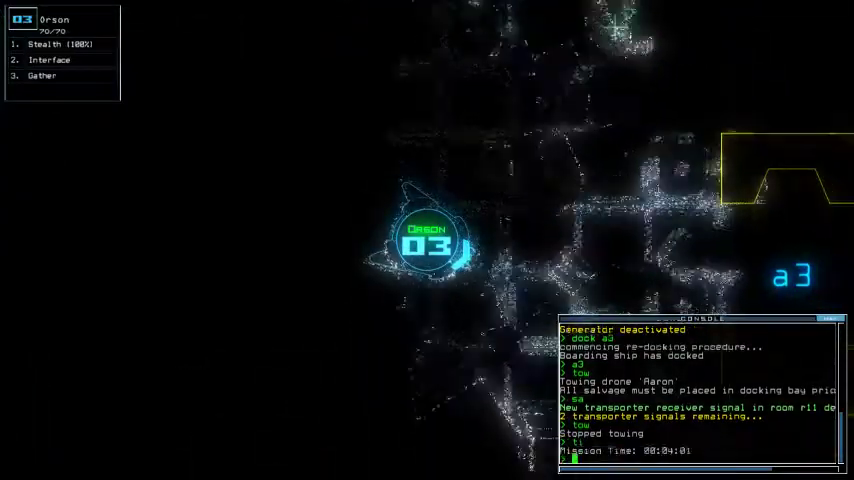
# - Steer Orson through the corridors toward the airlocks and dock at airlock a2
pyautogui.press('Up')
pyautogui.press('Left')
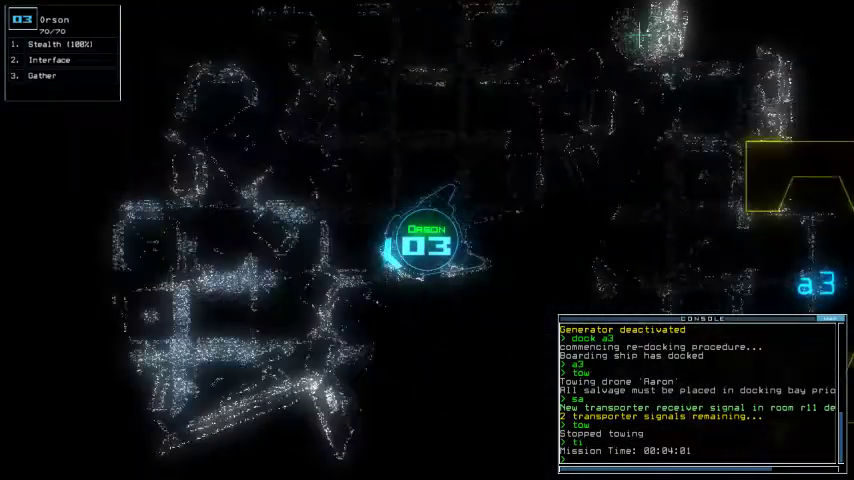
pyautogui.press('Up')
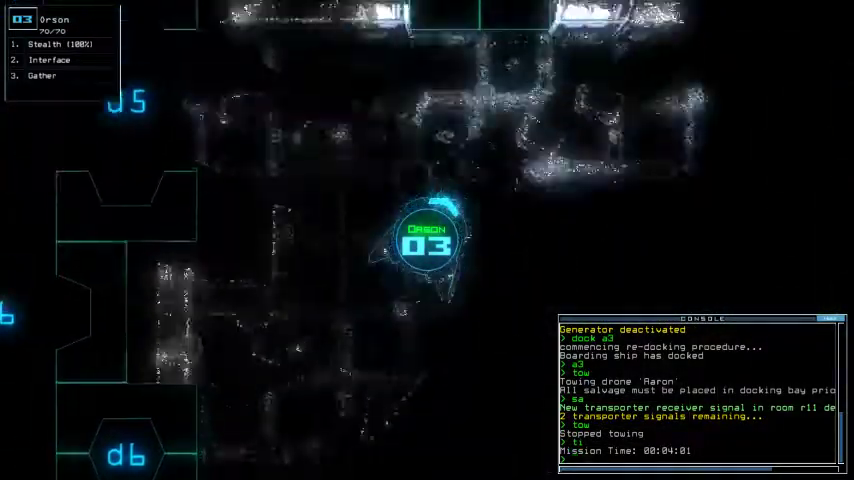
pyautogui.press('Right')
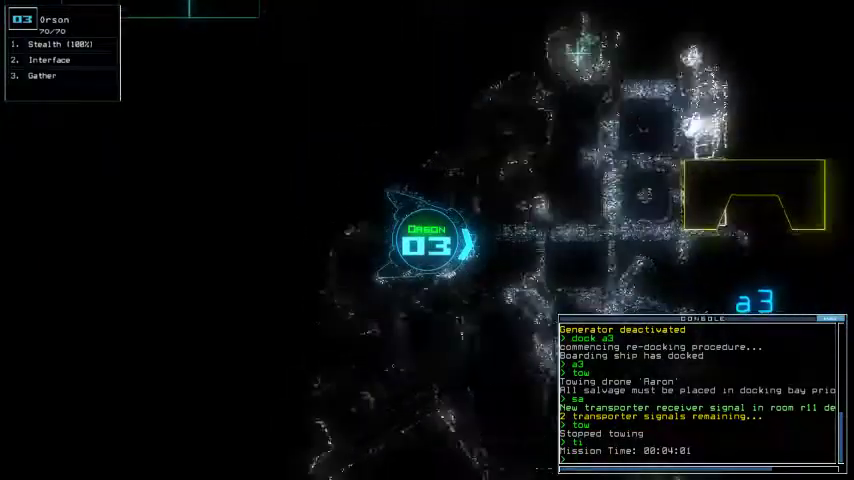
pyautogui.write('dock a3')
pyautogui.press('BackSpace')
pyautogui.write('2')
pyautogui.press('Return')
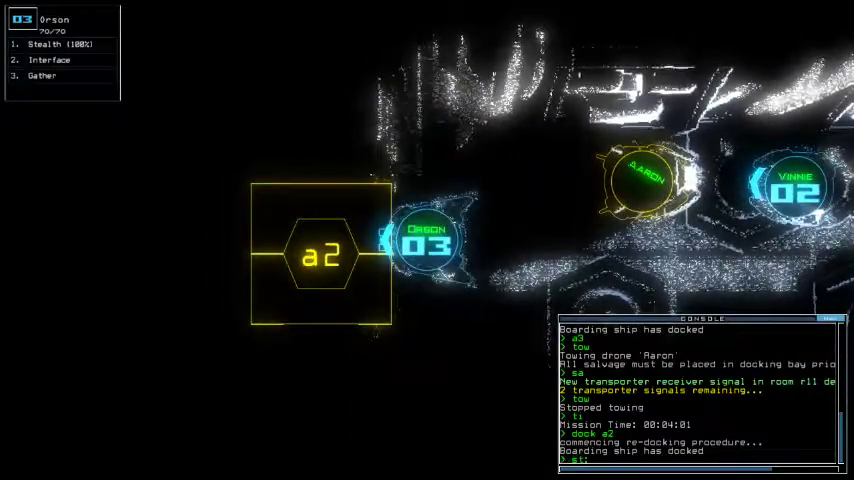
pyautogui.write('a2')
# - Cloak Orson toward airlock a2, grab a scrap load en route, and finish the move
pyautogui.press('Return')
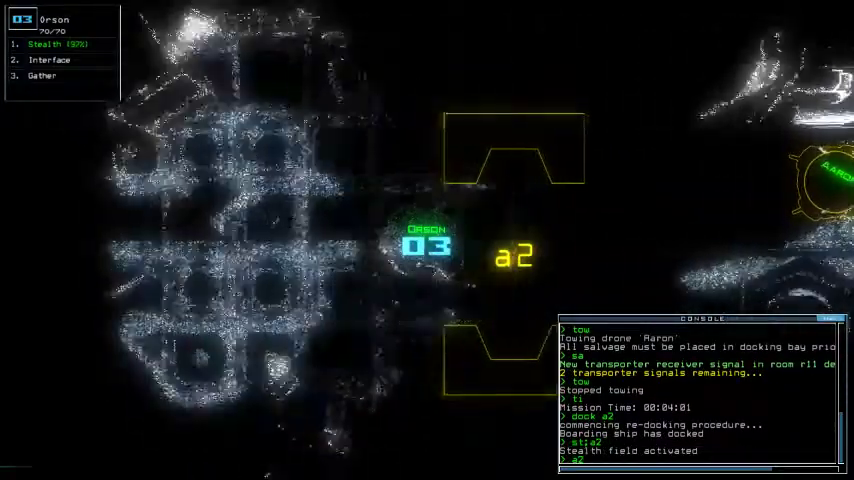
pyautogui.press('Return')
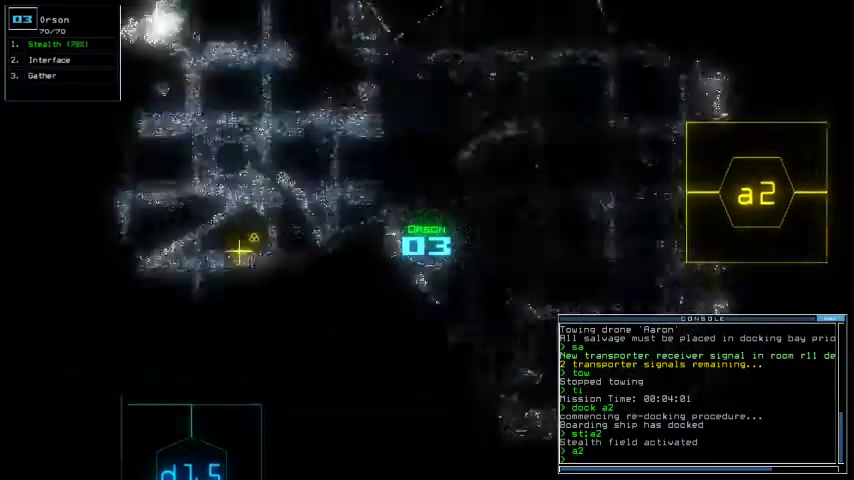
pyautogui.write('g')
pyautogui.press('Return')
pyautogui.write('a2')
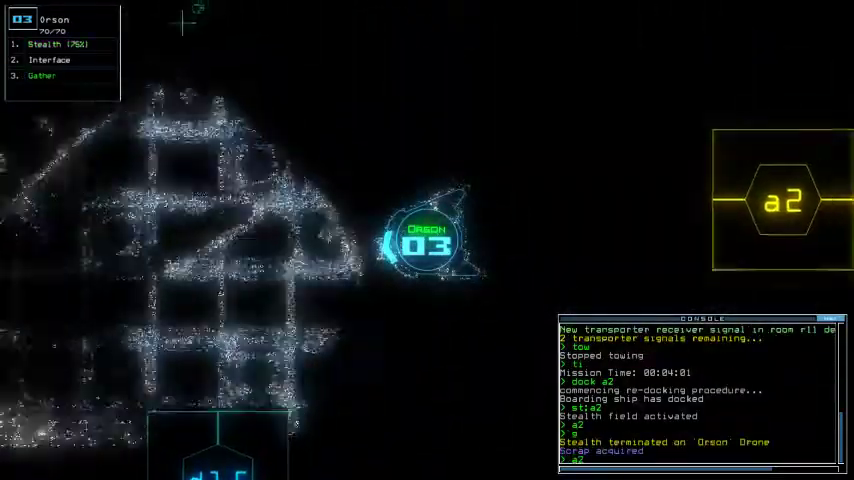
pyautogui.press('Return')
pyautogui.write('a2')
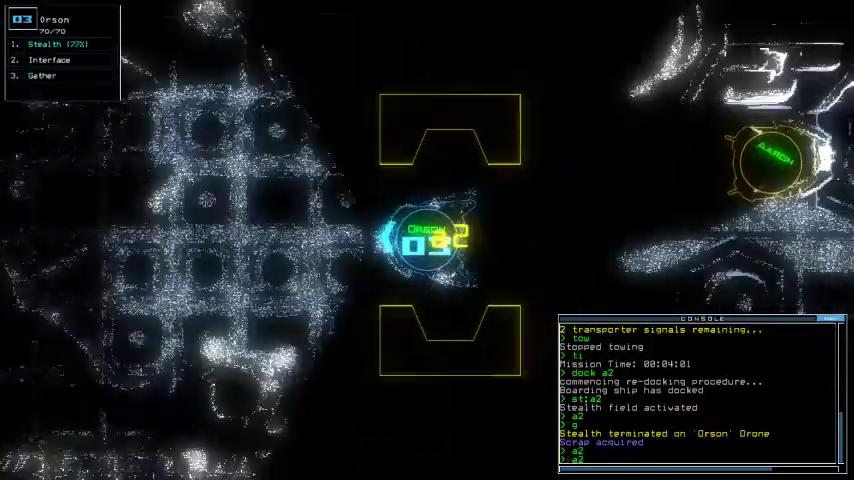
pyautogui.write('out')
pyautogui.press('Return')
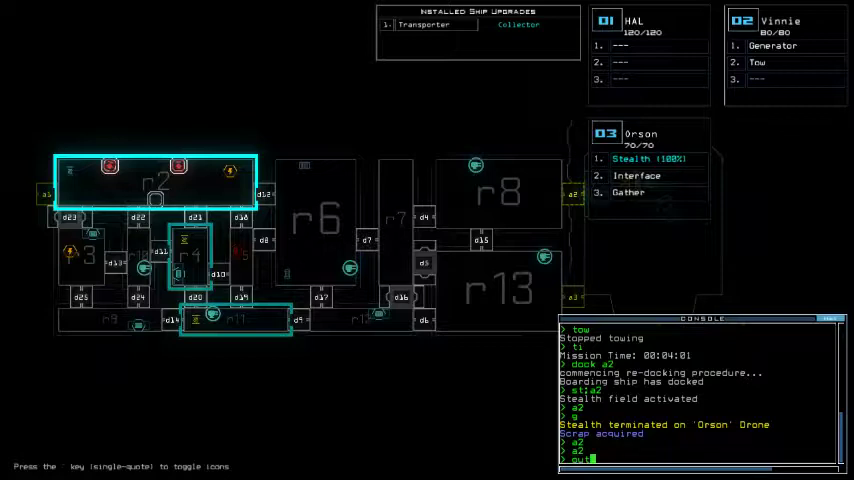
# - End the mission with the 'out' command, then dismiss the 765 score to view the daily leaderboard
pyautogui.press('Return')
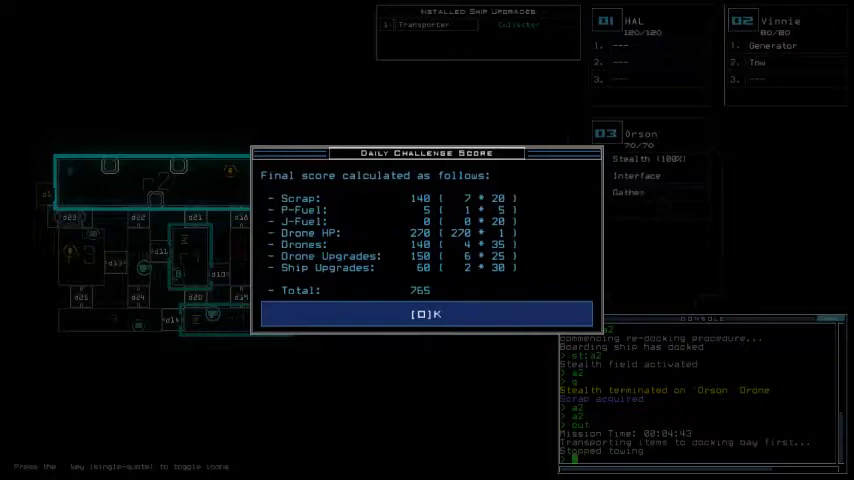
pyautogui.press('o')
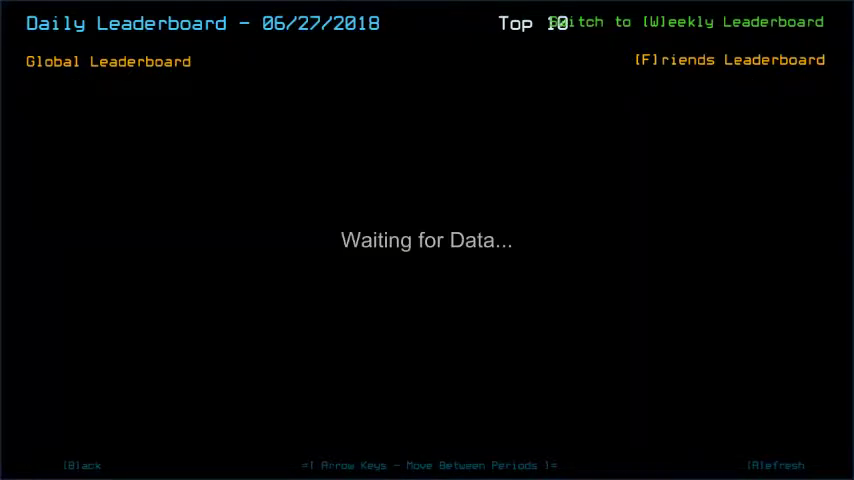
pyautogui.press('p')
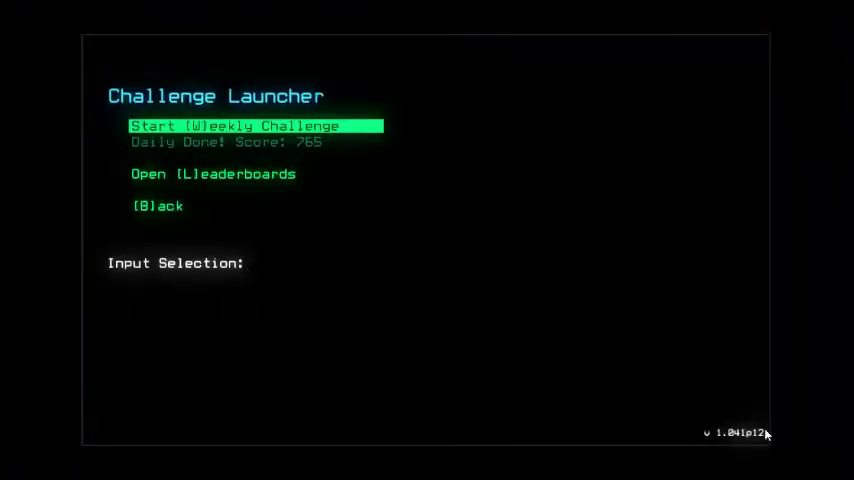
pyautogui.press('l')
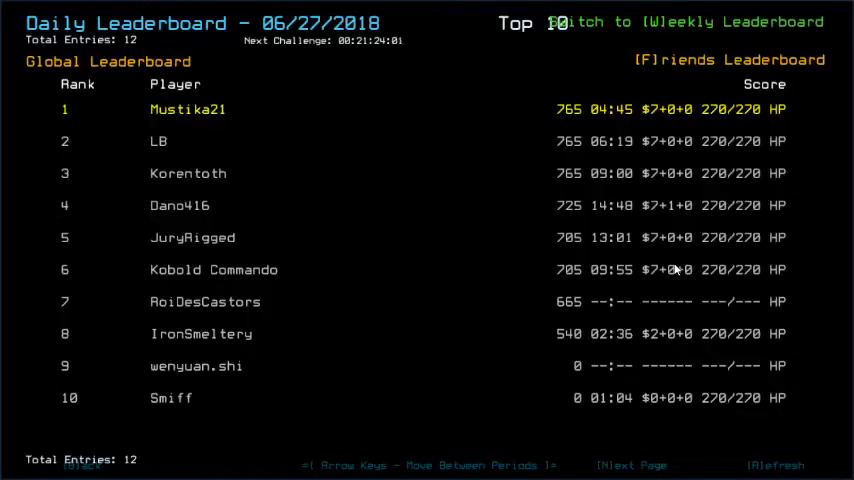